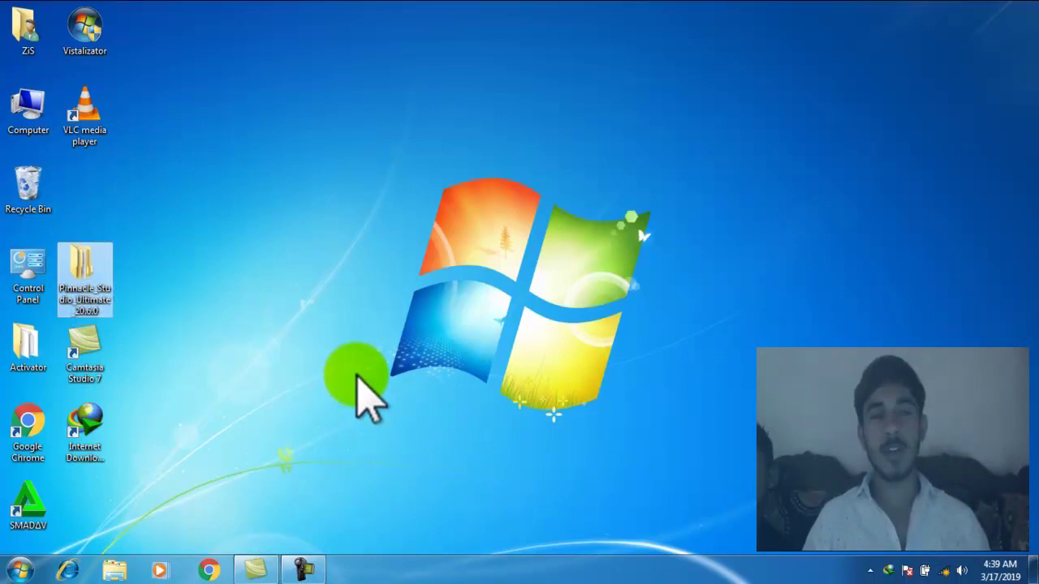
- Open the Studio subfolder inside the x86 Setup folder and launch the PinnacleStudio installer
{"action": "right_click", "coordinate": [357, 375]}
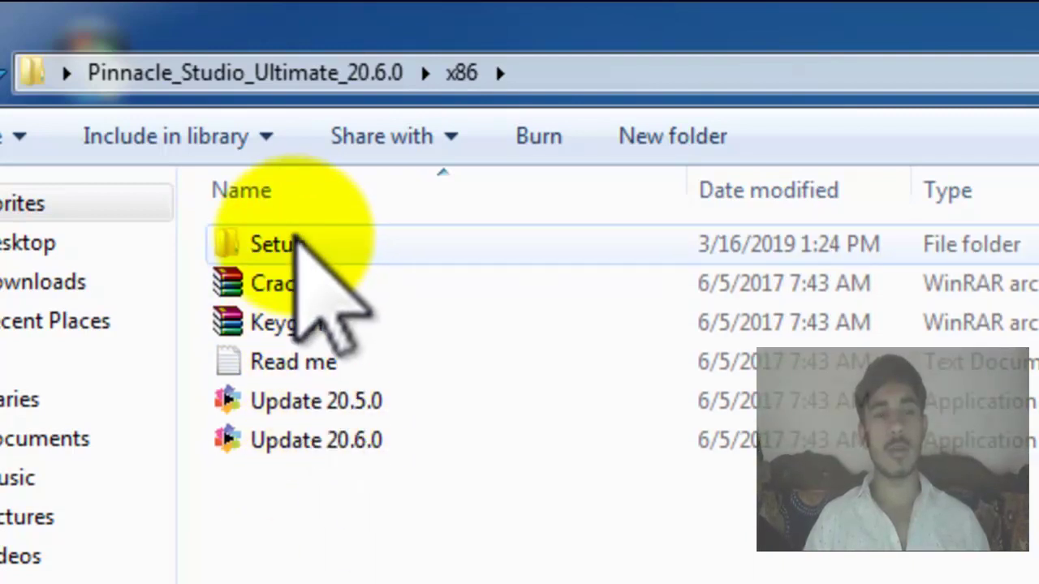
{"action": "double_click", "coordinate": [292, 241]}
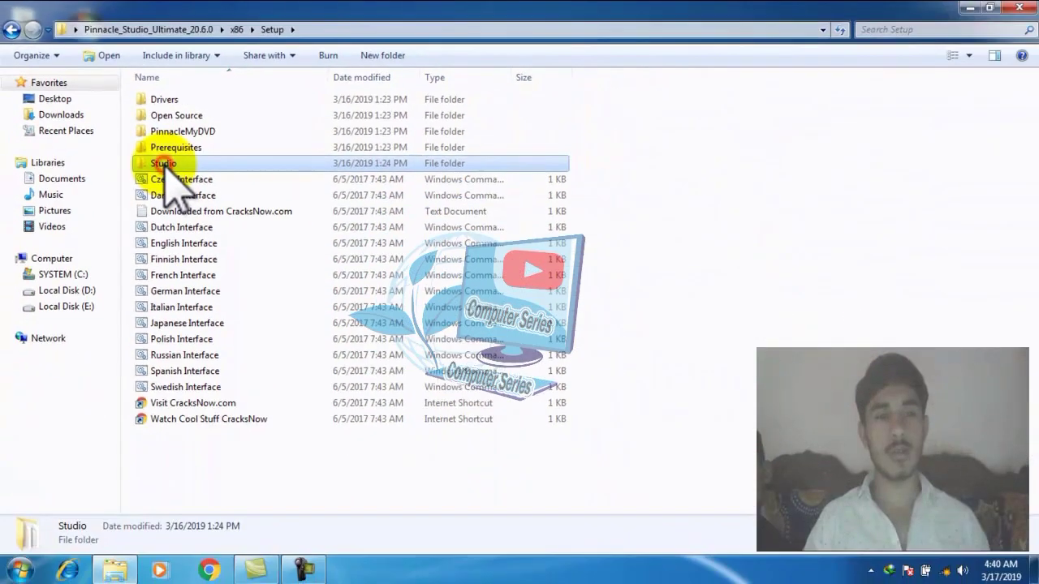
{"action": "double_click", "coordinate": [218, 267]}
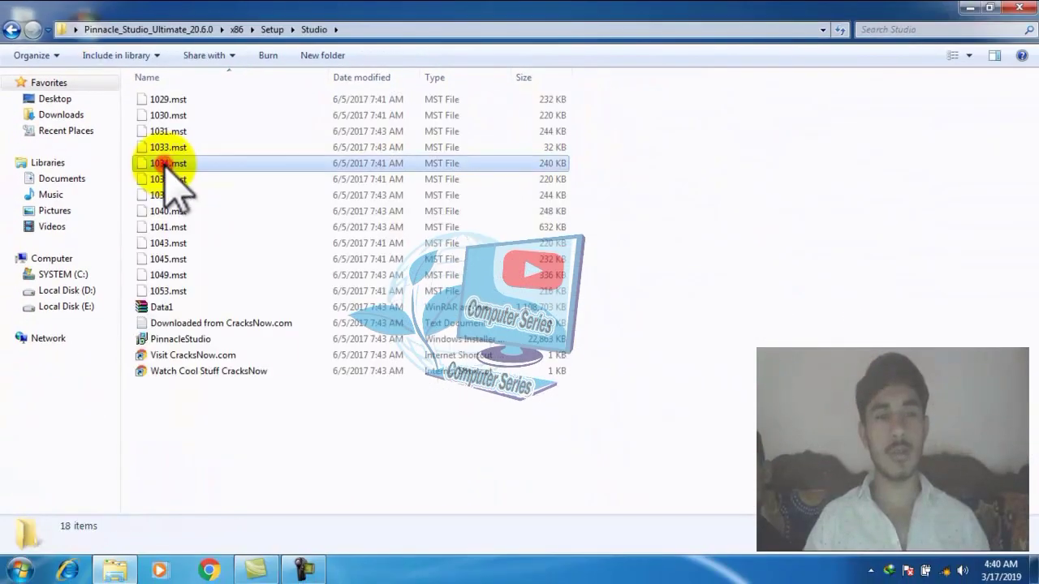
{"action": "left_click", "coordinate": [220, 272]}
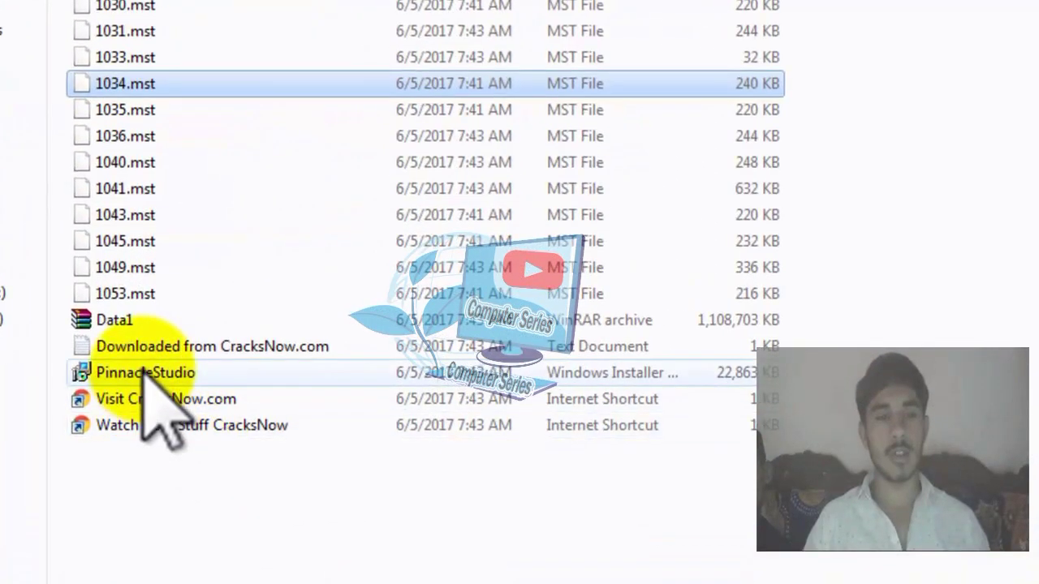
{"action": "double_click", "coordinate": [151, 367]}
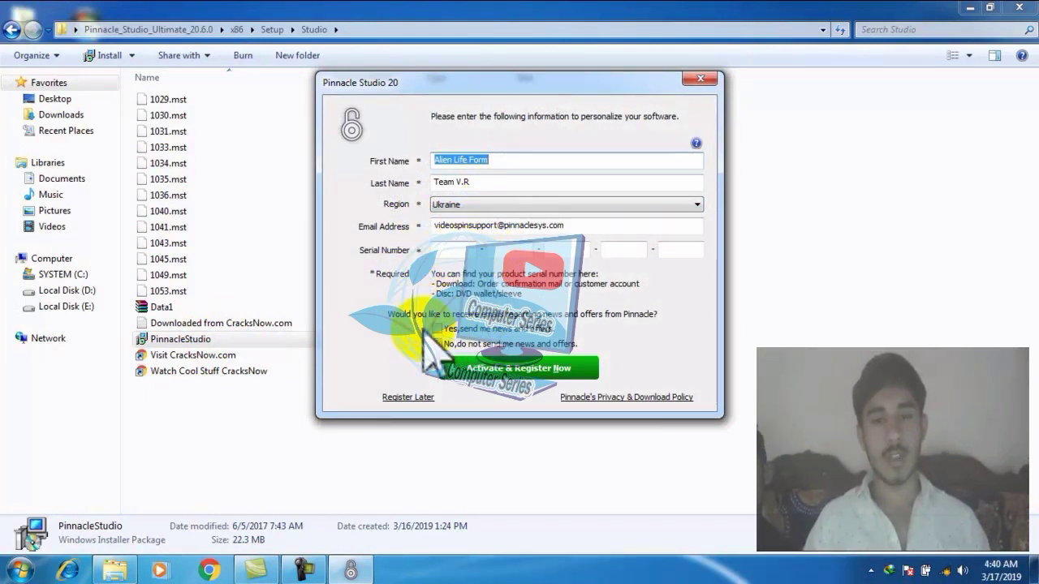
- Try to postpone registration without entering a serial number and dismiss the offline webpage prompt
{"action": "left_click", "coordinate": [411, 398]}
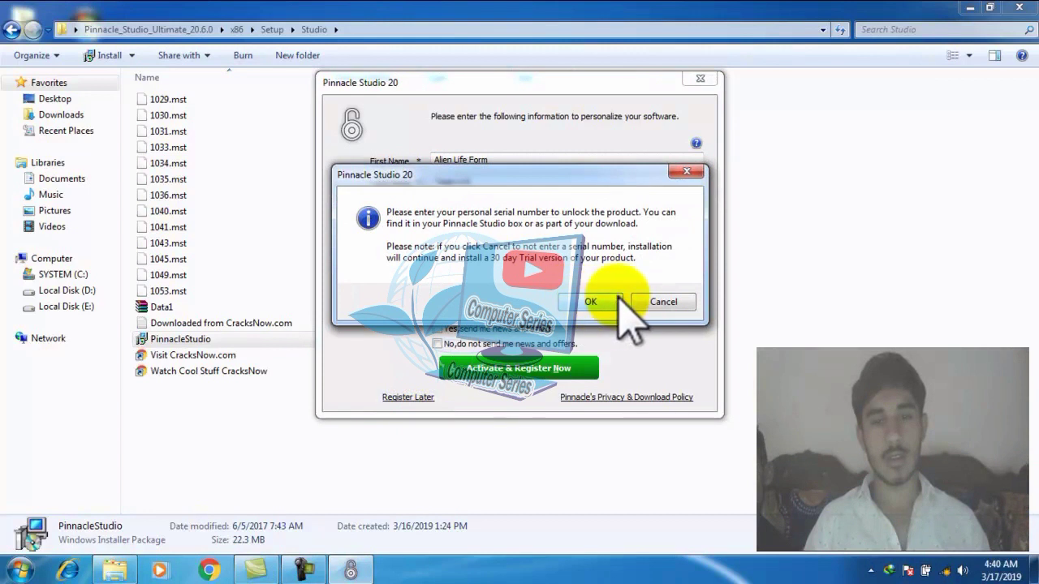
{"action": "left_click", "coordinate": [659, 302]}
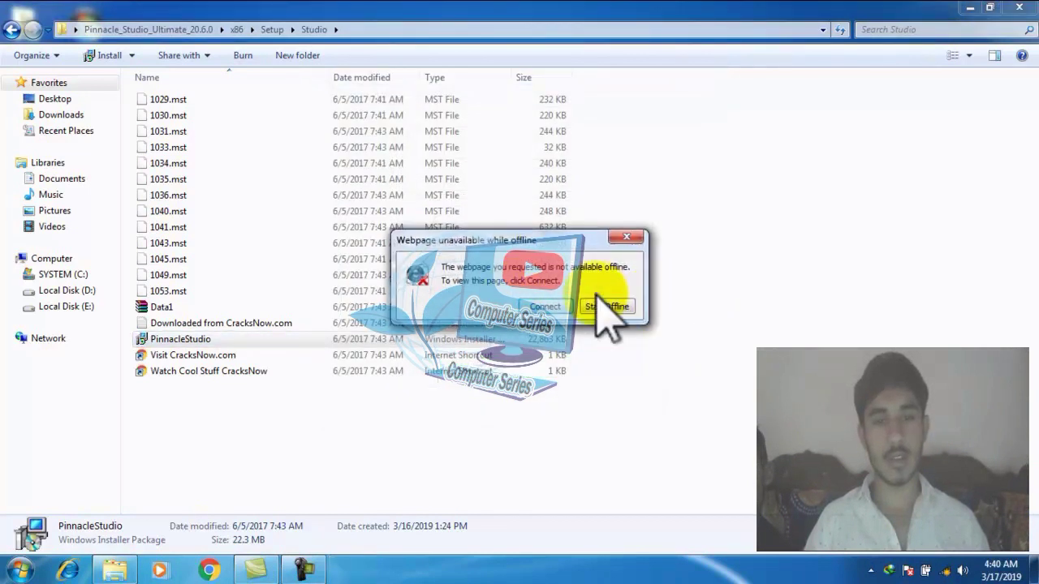
{"action": "left_click", "coordinate": [627, 237]}
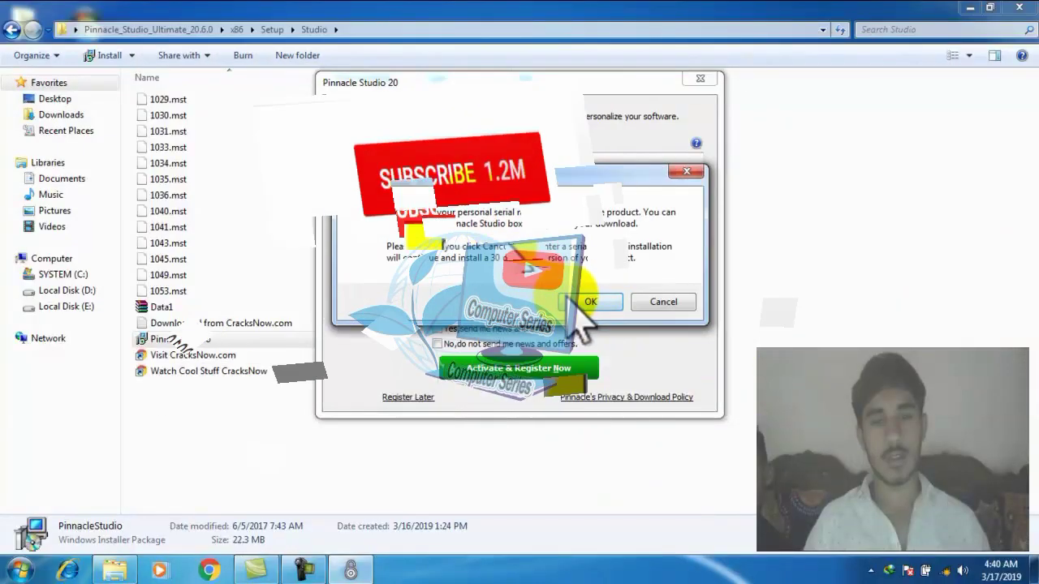
{"action": "left_click", "coordinate": [655, 301]}
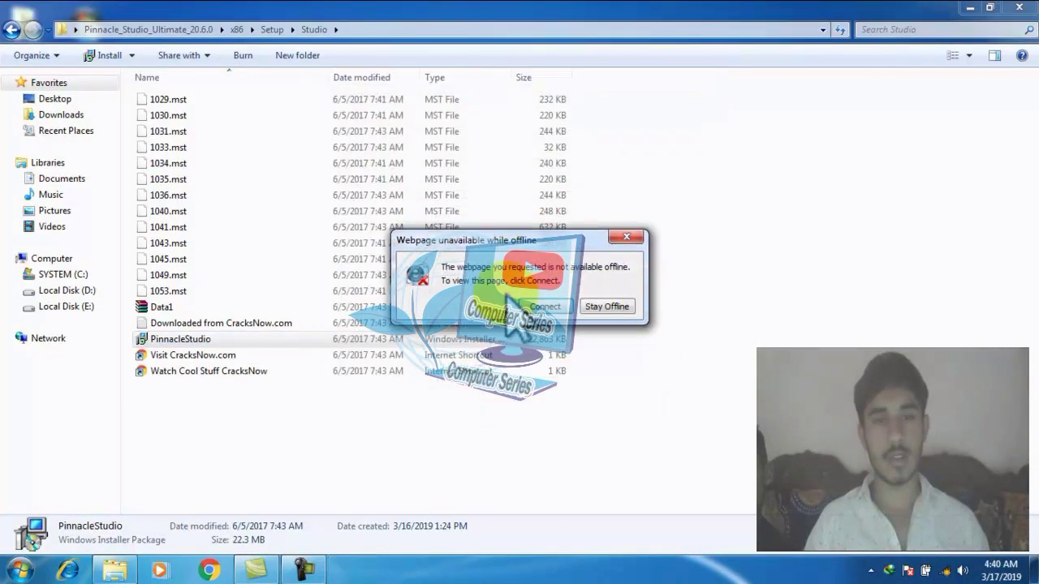
{"action": "left_click", "coordinate": [628, 237]}
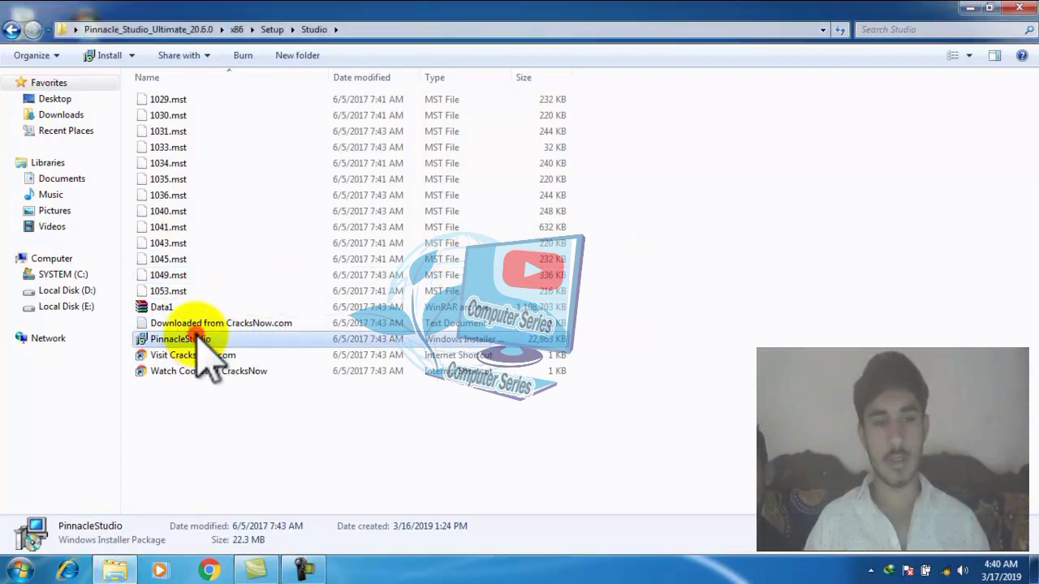
- Return to the x86 folder and run Keygen.exe from the Keygen archive, allowing it to keep running in Smadav, and close the archive window
{"action": "left_click", "coordinate": [12, 30]}
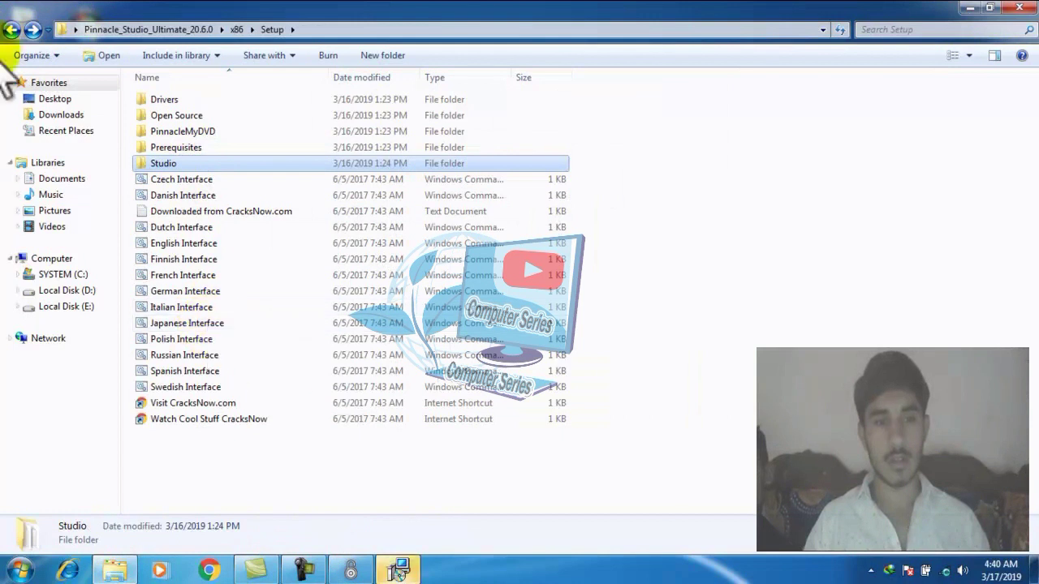
{"action": "left_click", "coordinate": [13, 30]}
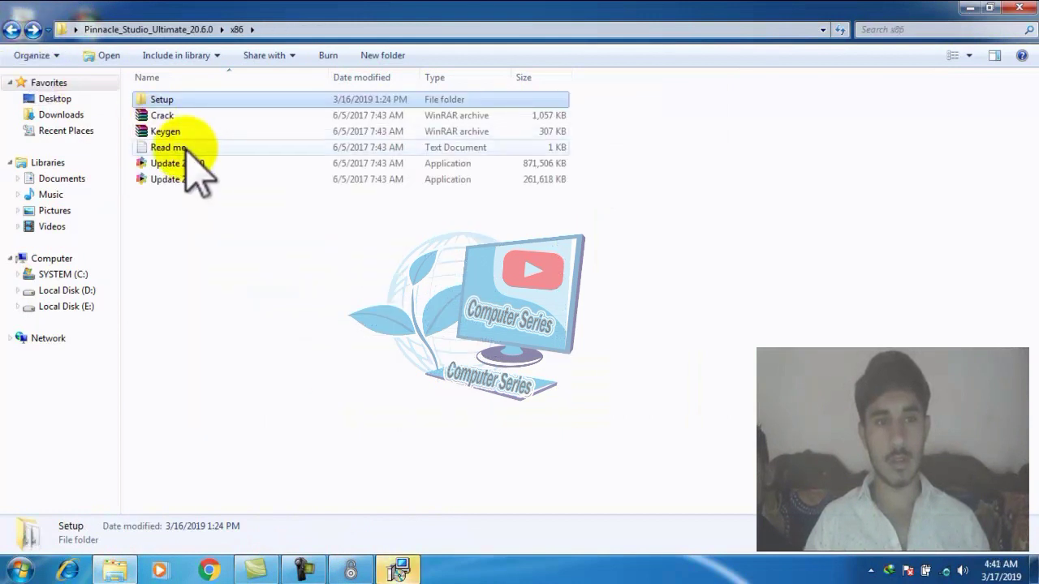
{"action": "double_click", "coordinate": [176, 131]}
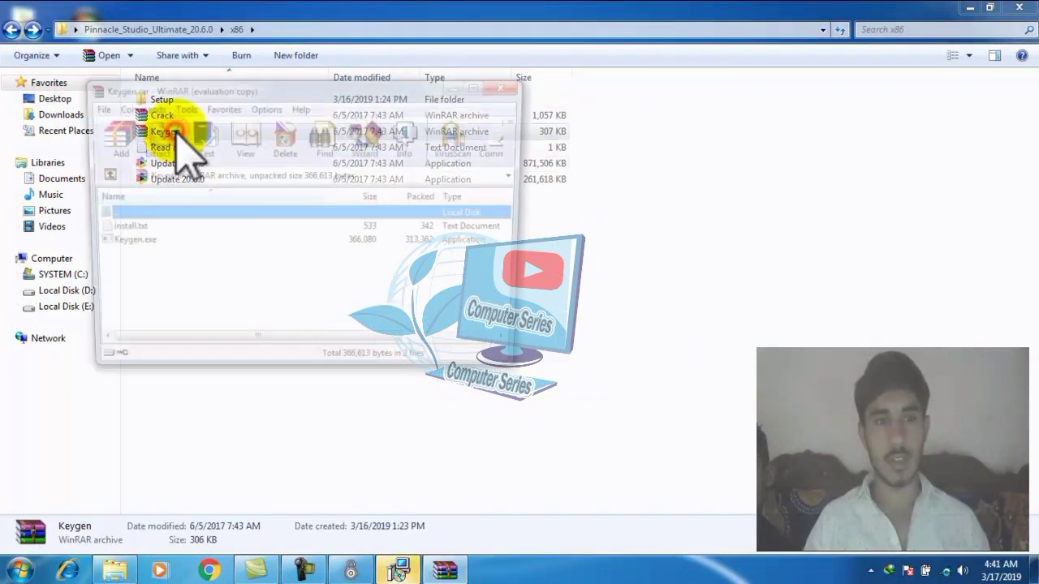
{"action": "double_click", "coordinate": [130, 243]}
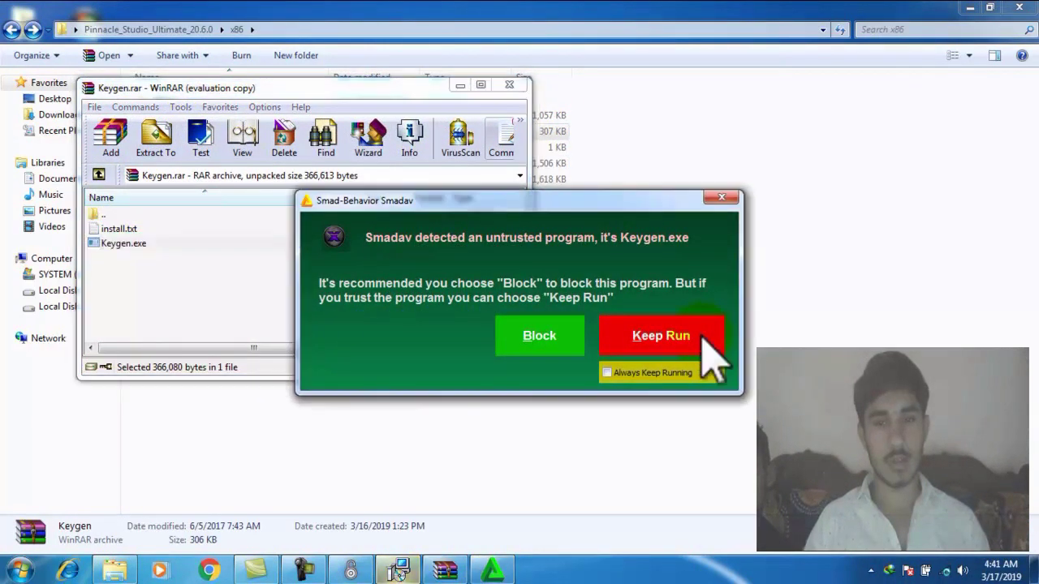
{"action": "left_click", "coordinate": [713, 348]}
{"action": "left_click", "coordinate": [510, 86]}
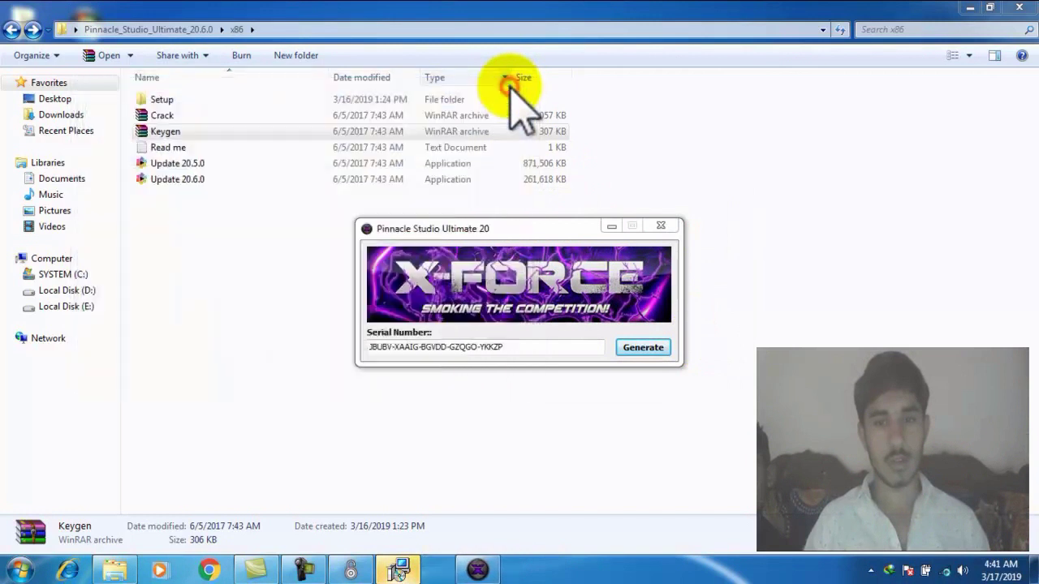
- Generate a new serial number and copy it to the clipboard
{"action": "left_click", "coordinate": [649, 339]}
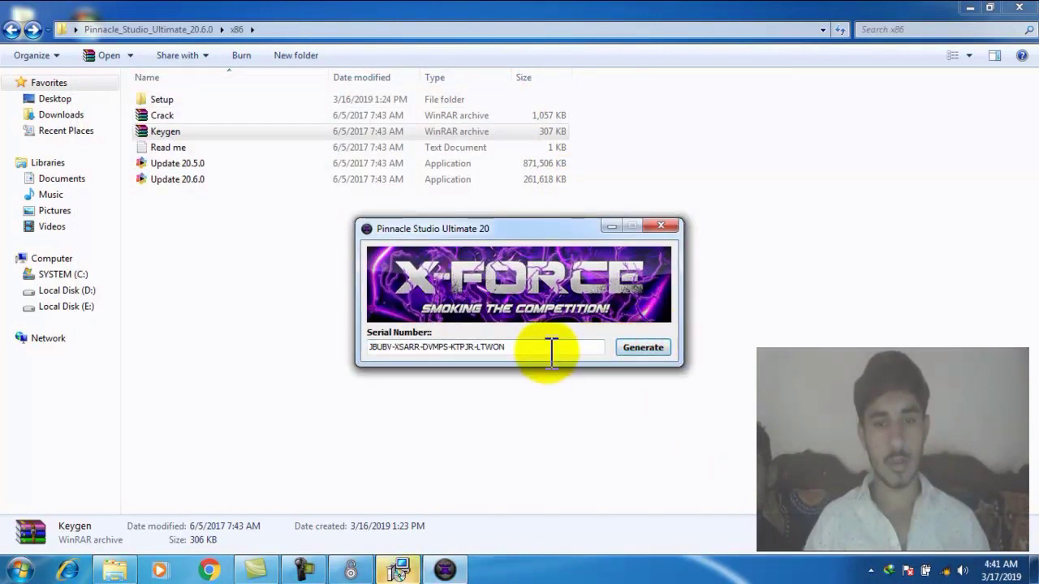
{"action": "left_click_drag", "start_coordinate": [549, 350], "coordinate": [403, 353]}
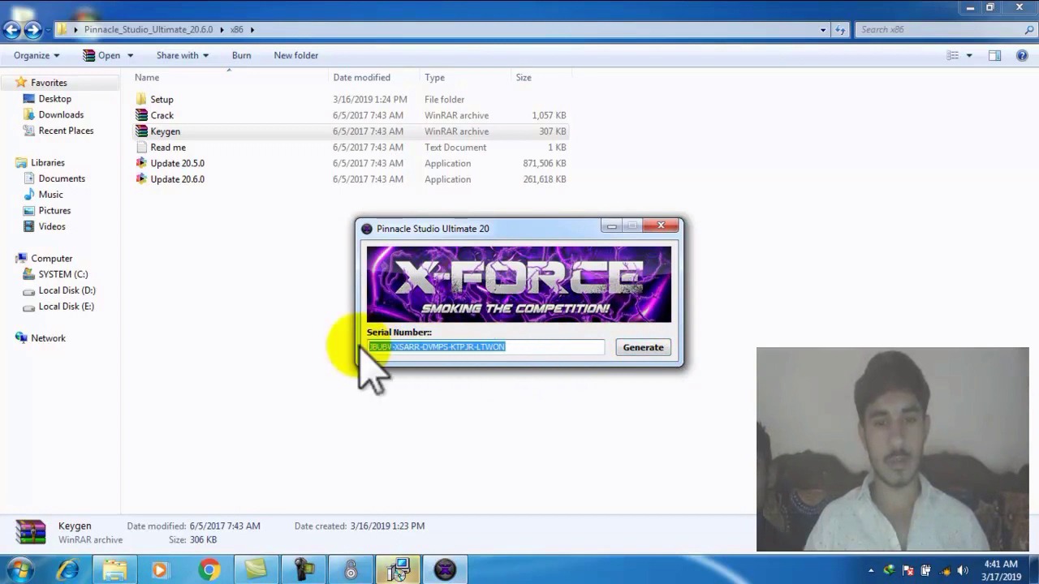
{"action": "right_click", "coordinate": [395, 349]}
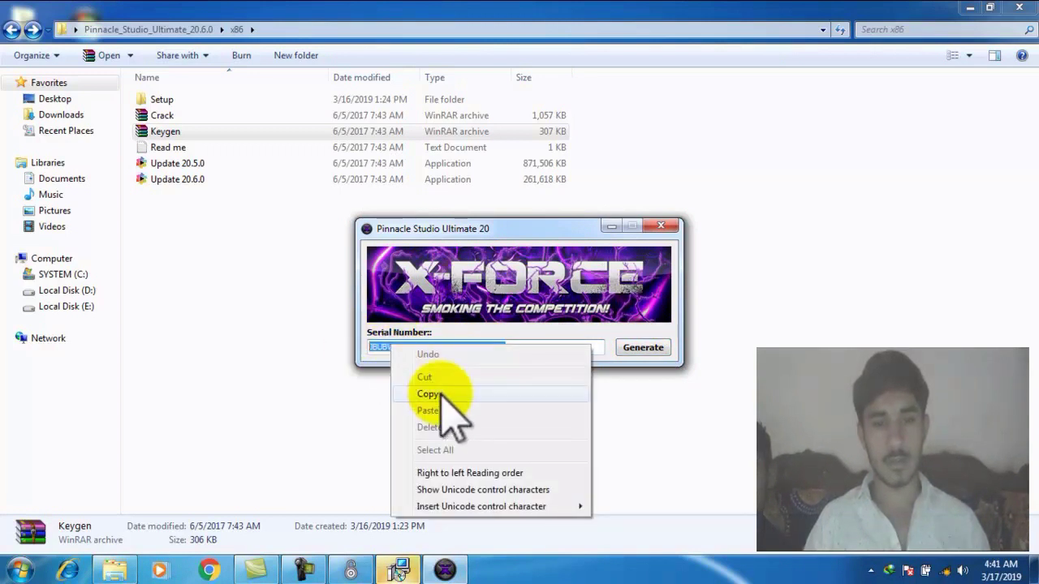
{"action": "left_click", "coordinate": [439, 394]}
- Switch to the Pinnacle Studio 20 registration form and paste the copied serial number into the Serial Number field
{"action": "left_click", "coordinate": [397, 571]}
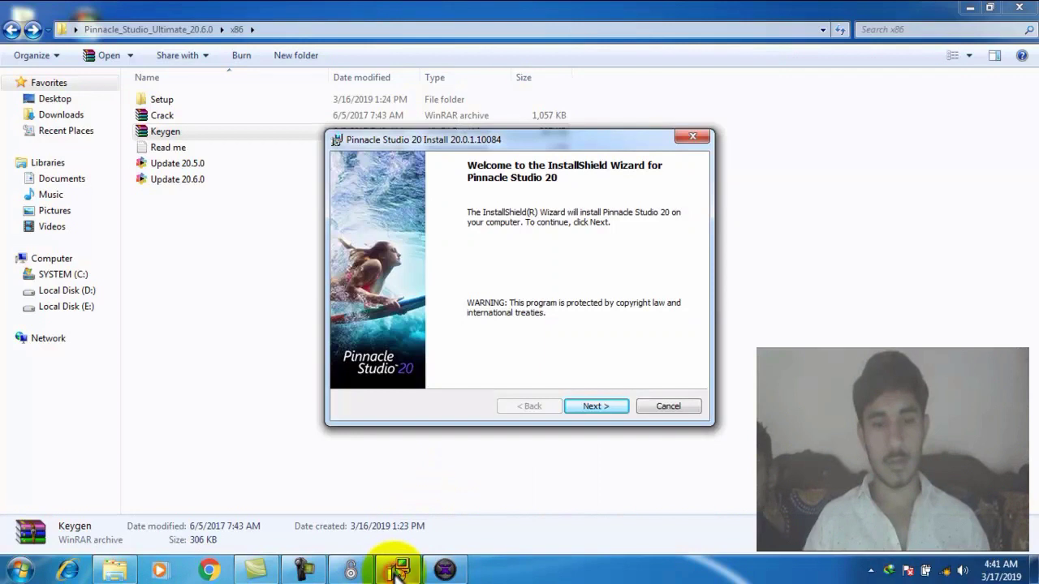
{"action": "left_click", "coordinate": [355, 568]}
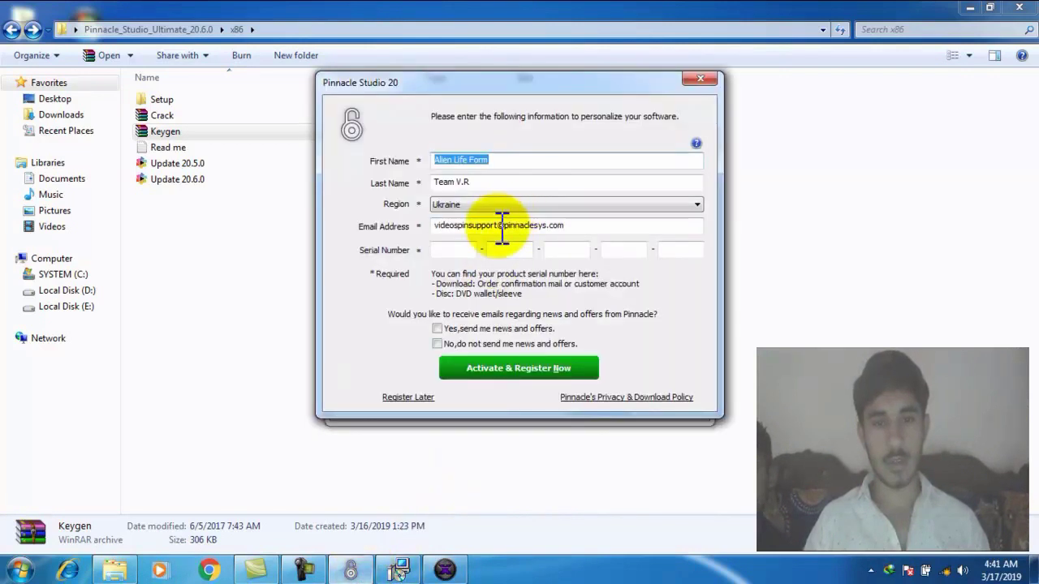
{"action": "right_click", "coordinate": [461, 250]}
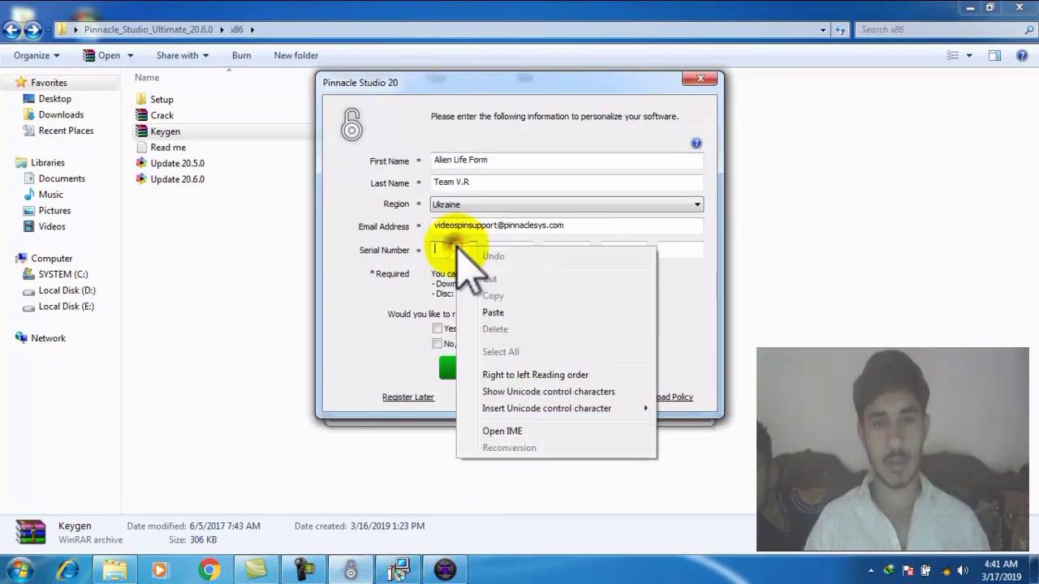
{"action": "left_click", "coordinate": [493, 313]}
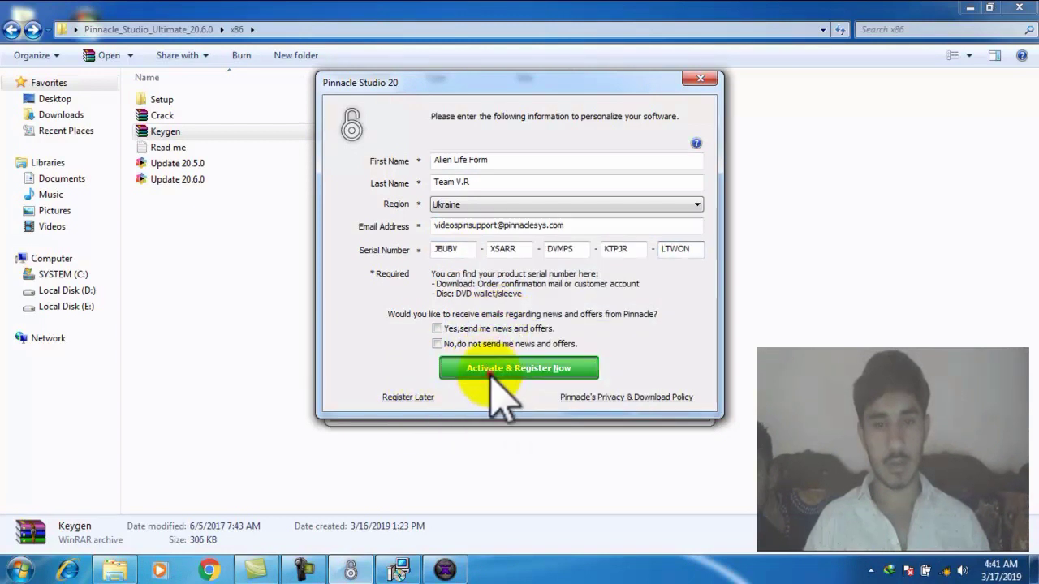
- Submit the activation and registration form, dismissing the email preference and offline webpage prompts
{"action": "left_click", "coordinate": [491, 376]}
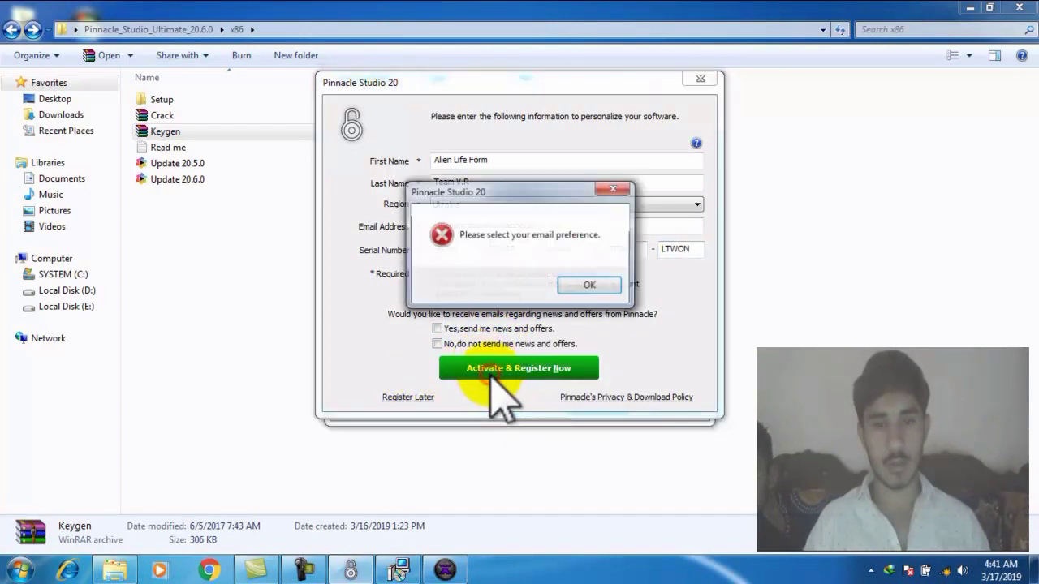
{"action": "left_click", "coordinate": [582, 285]}
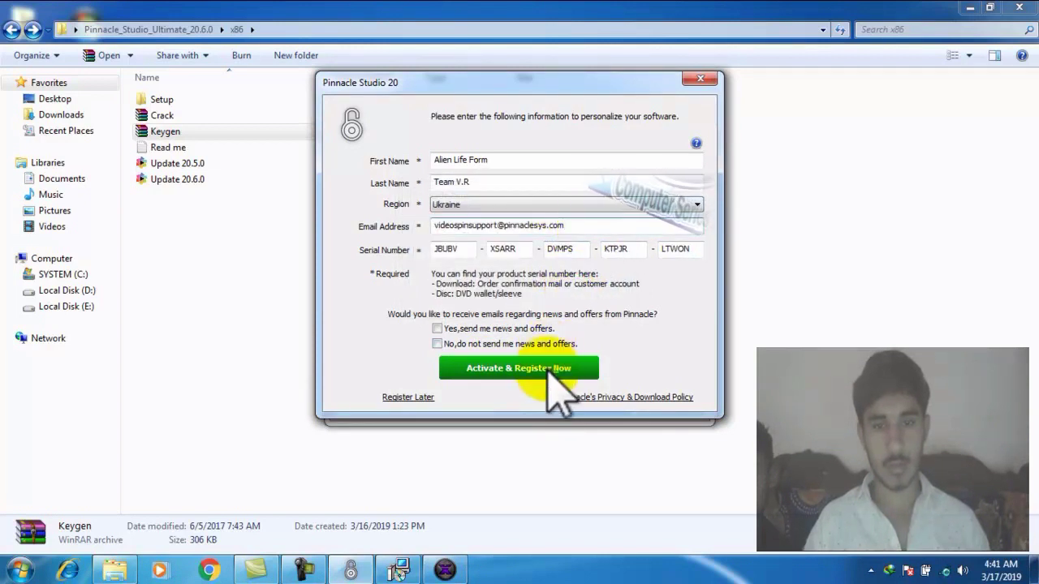
{"action": "left_click", "coordinate": [495, 368]}
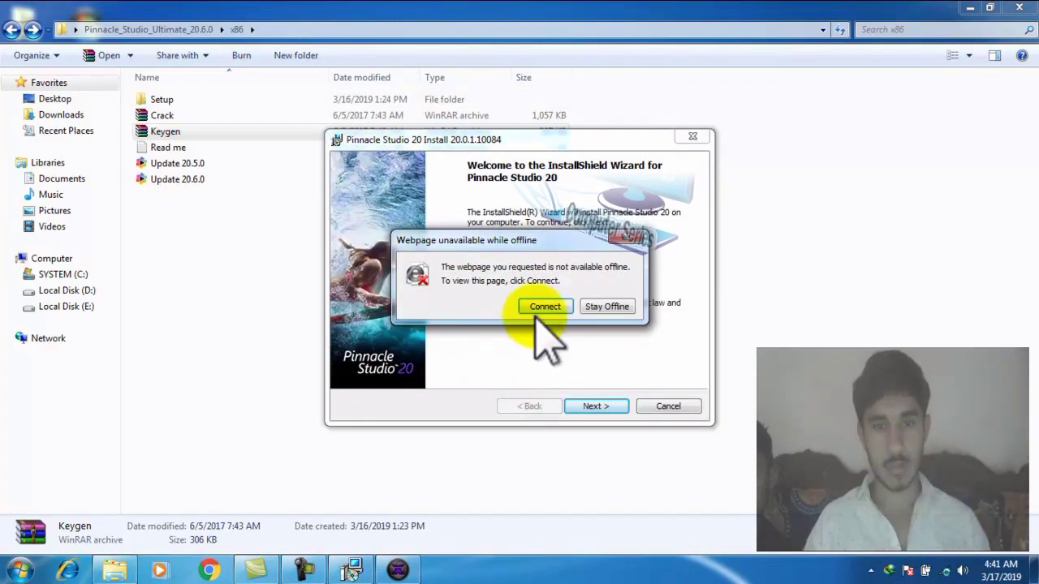
{"action": "key", "text": "Escape"}
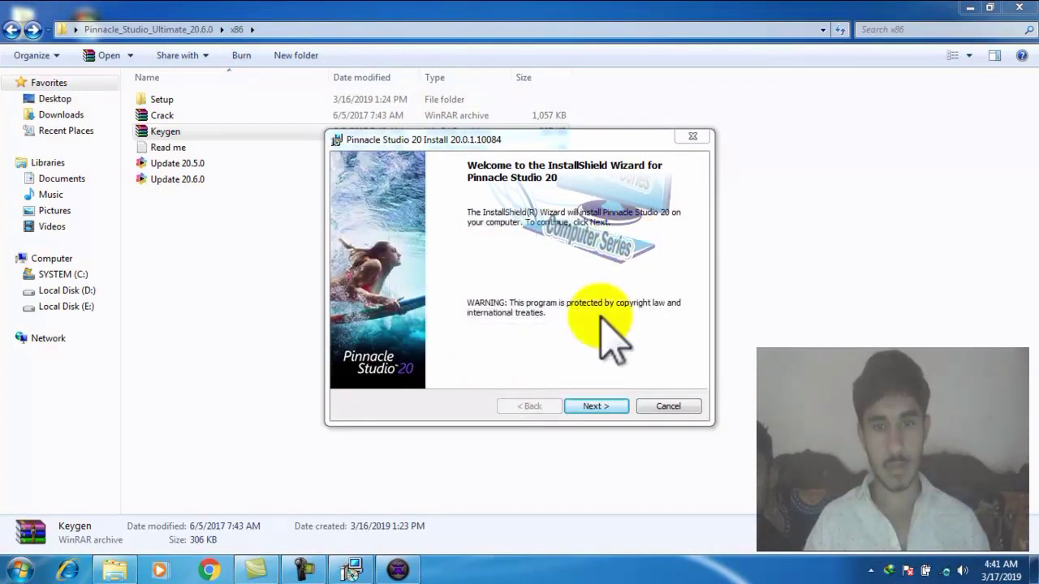
- Accept the license agreement in the setup wizard and start installing Pinnacle Studio 20
{"action": "left_click", "coordinate": [598, 405]}
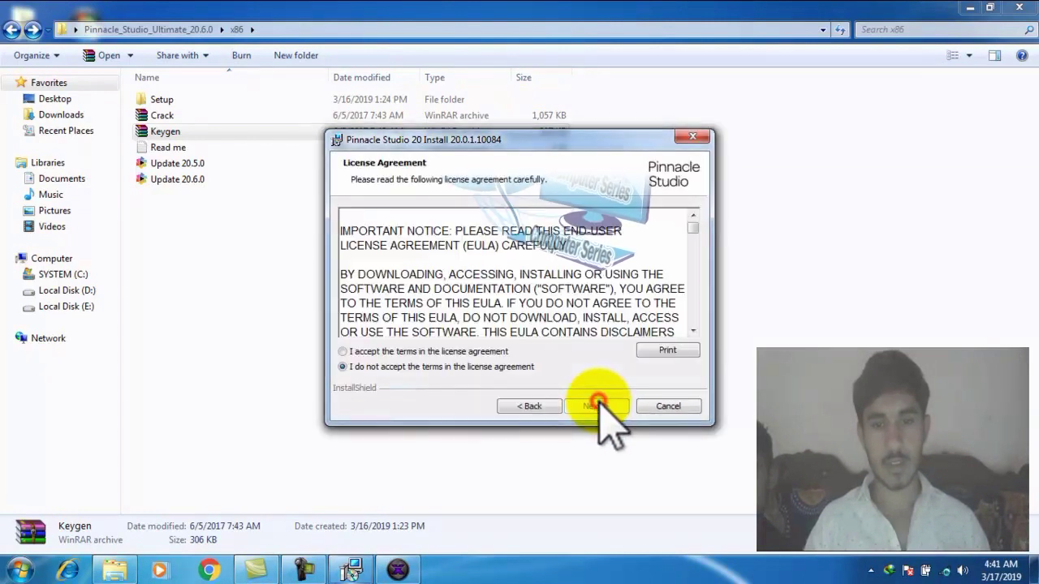
{"action": "left_click", "coordinate": [408, 355]}
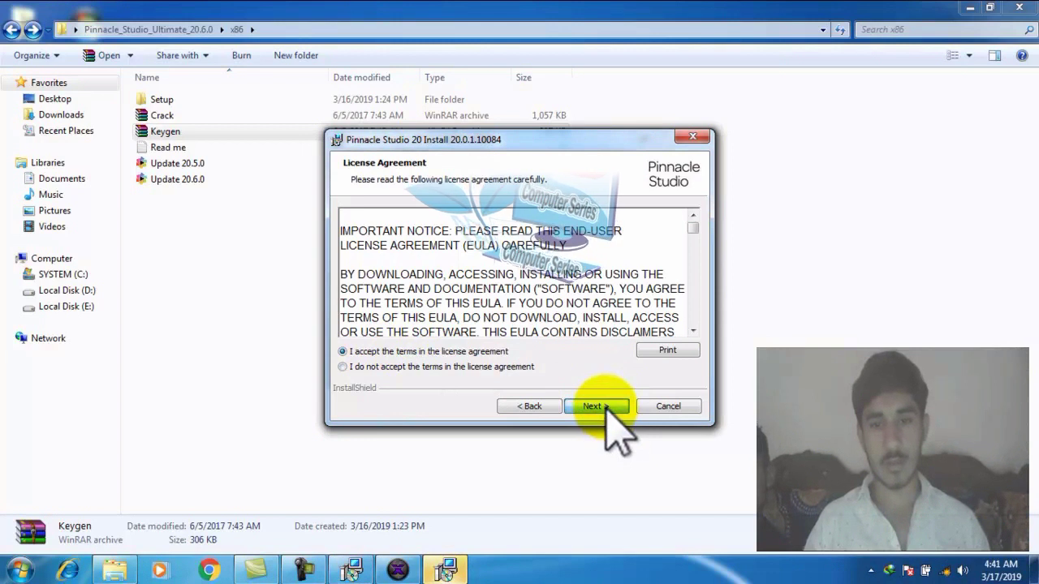
{"action": "left_click", "coordinate": [606, 407]}
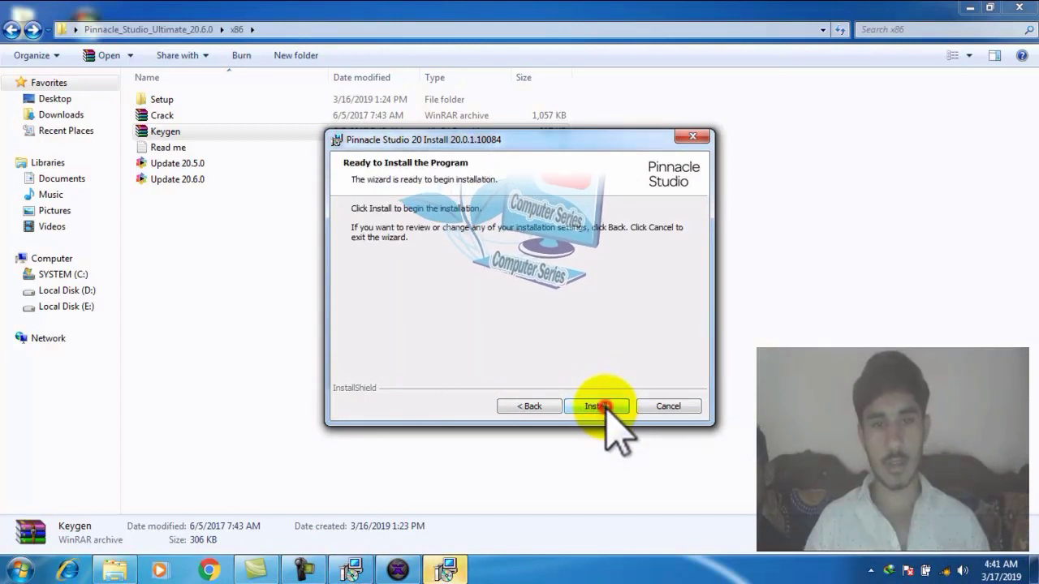
{"action": "left_click", "coordinate": [605, 405]}
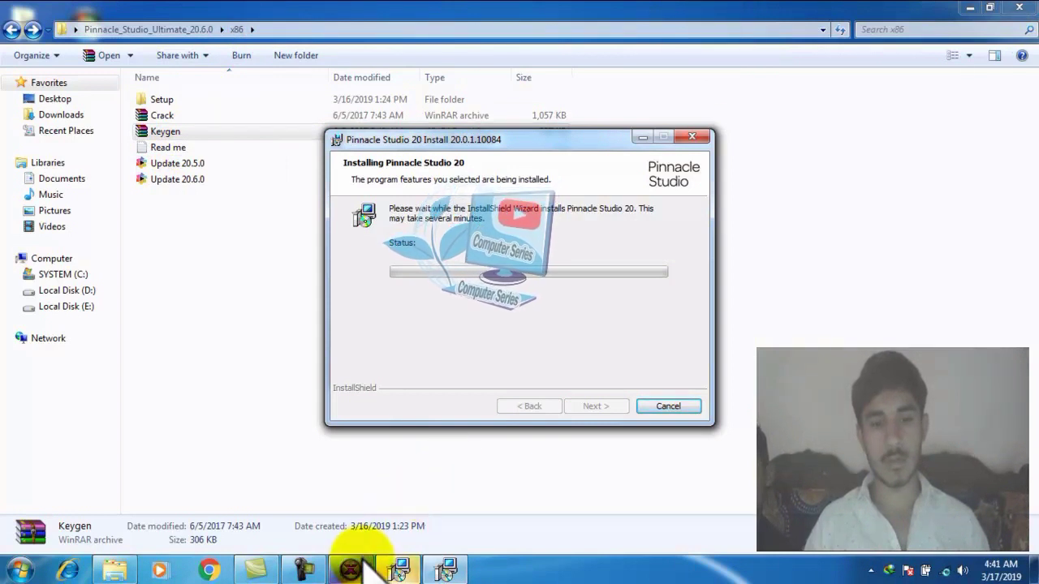
- Close the open Camtasia Studio window while the installation is running
{"action": "mouse_move", "coordinate": [304, 570]}
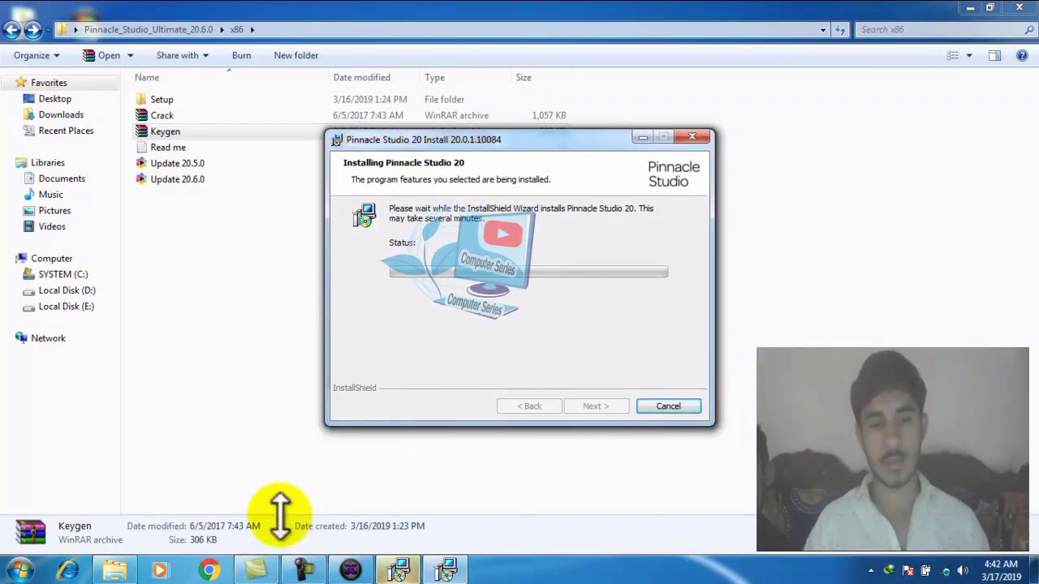
{"action": "mouse_move", "coordinate": [261, 568]}
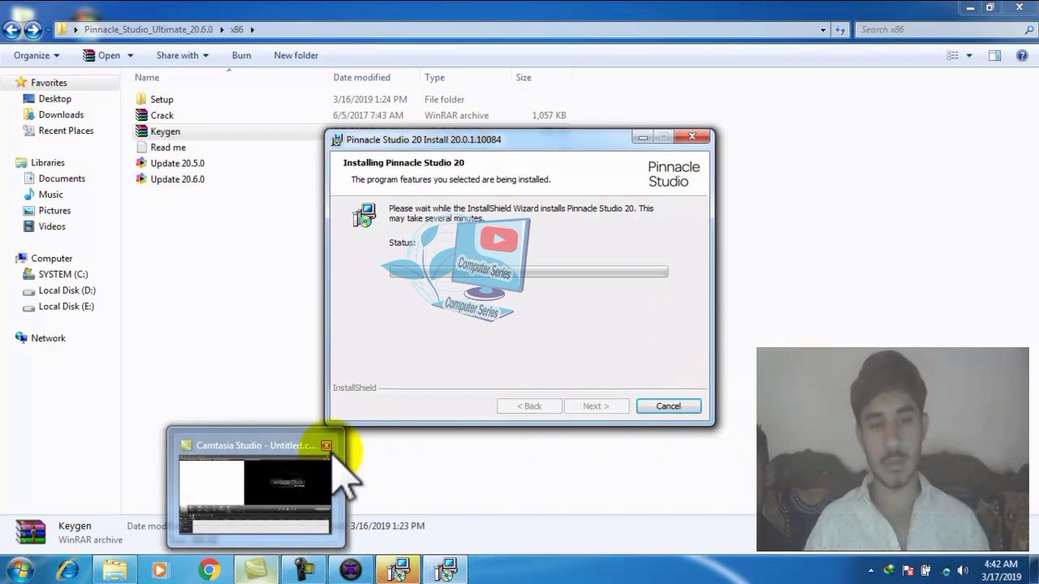
{"action": "mouse_move", "coordinate": [344, 464]}
{"action": "left_click", "coordinate": [325, 447]}
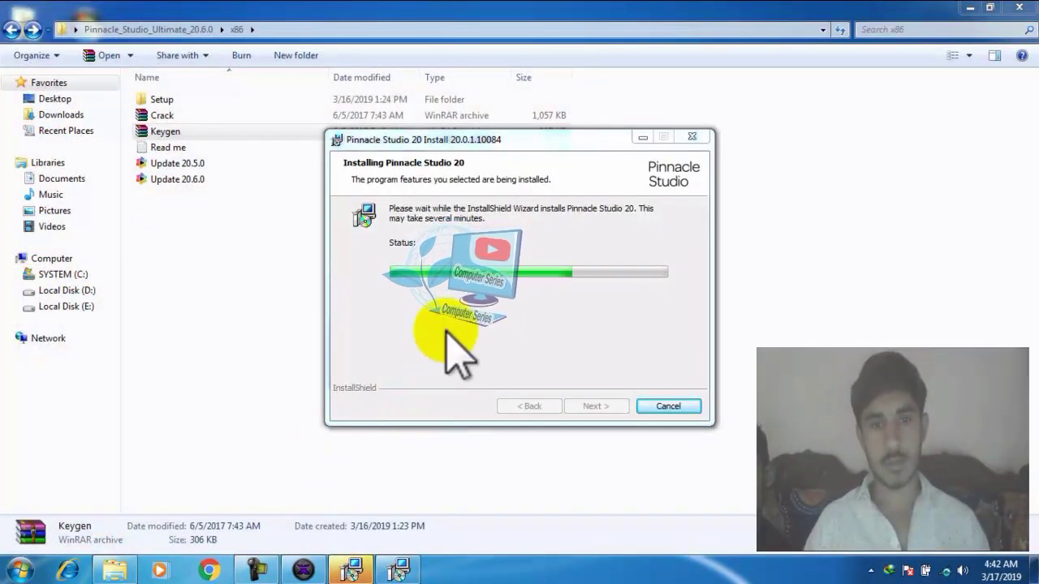
- Move the installation progress window lower to uncover the wizard window behind it
{"action": "left_click_drag", "start_coordinate": [475, 140], "coordinate": [446, 144]}
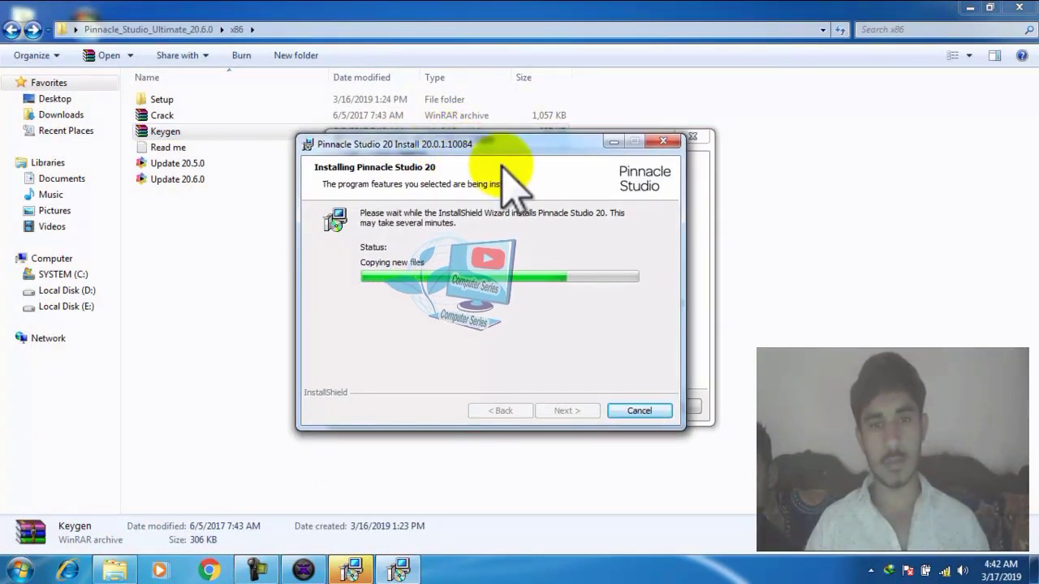
{"action": "left_click_drag", "start_coordinate": [531, 145], "coordinate": [547, 208]}
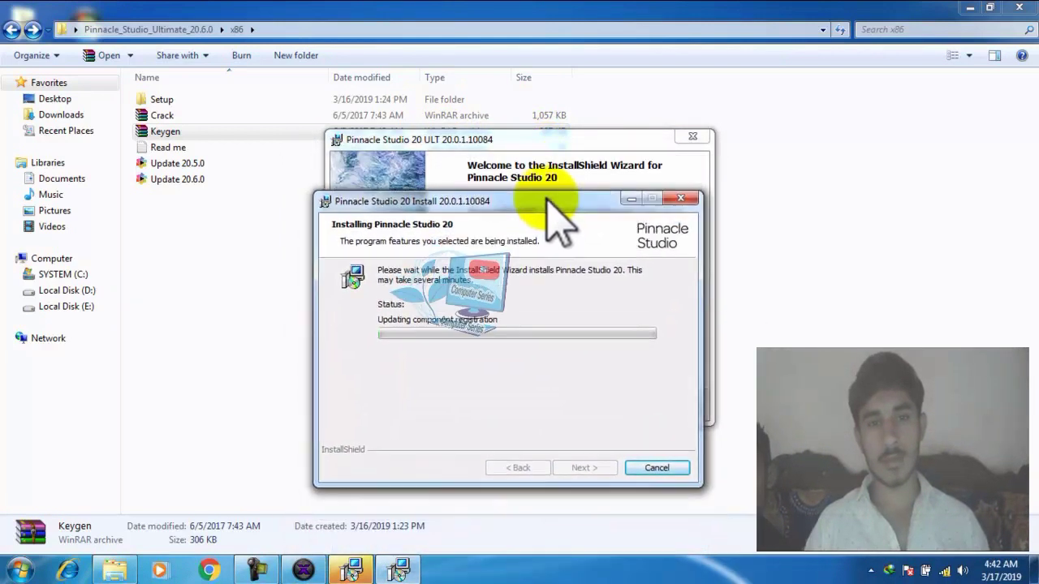
- Cancel the duplicate Pinnacle Studio 20 ULT setup wizard at the license agreement and exit it, leaving the running installation open
{"action": "left_click", "coordinate": [547, 148]}
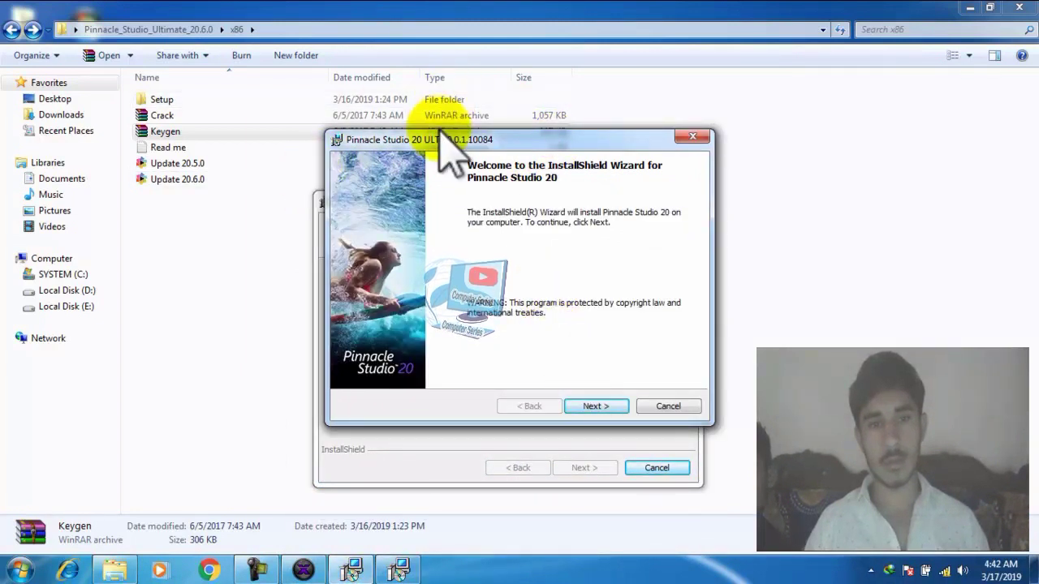
{"action": "left_click_drag", "start_coordinate": [439, 138], "coordinate": [406, 61]}
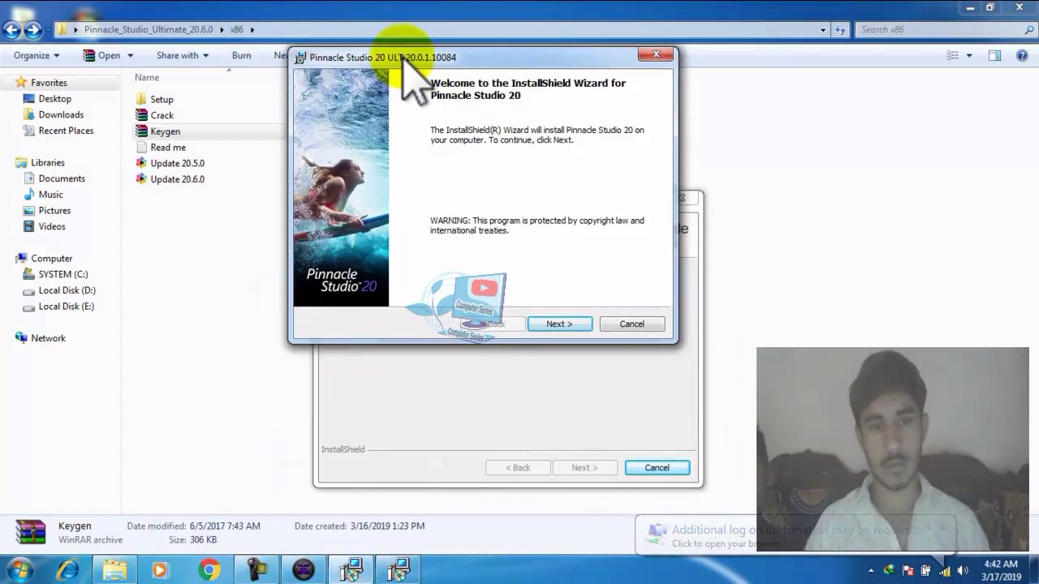
{"action": "left_click", "coordinate": [559, 324]}
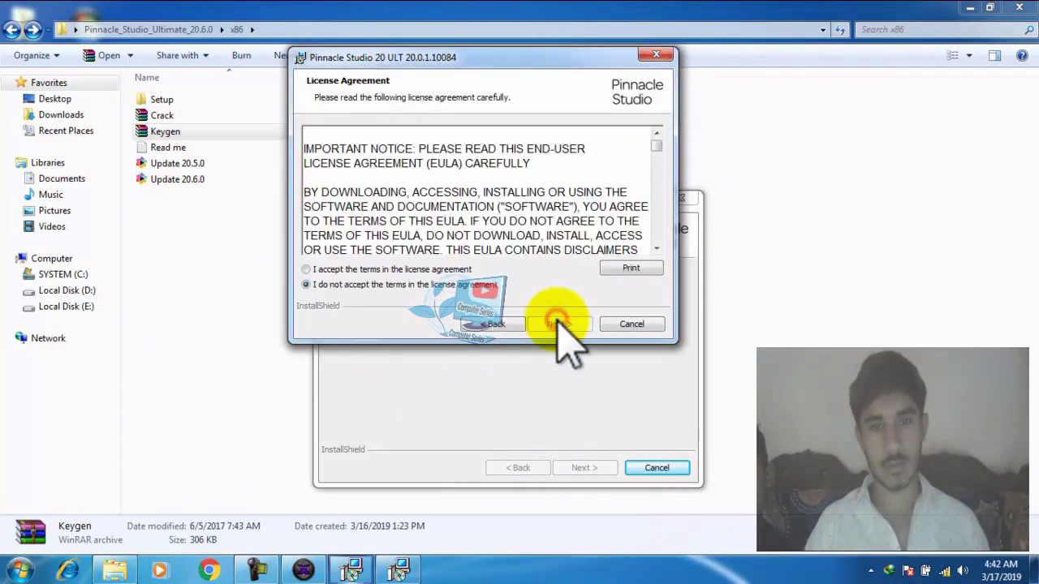
{"action": "left_click", "coordinate": [627, 324]}
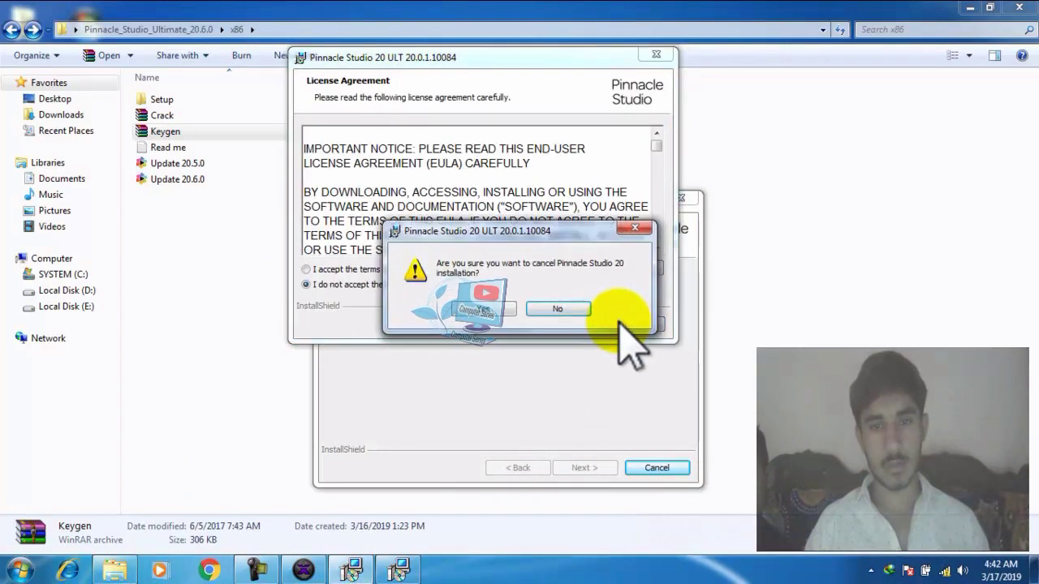
{"action": "left_click", "coordinate": [488, 309]}
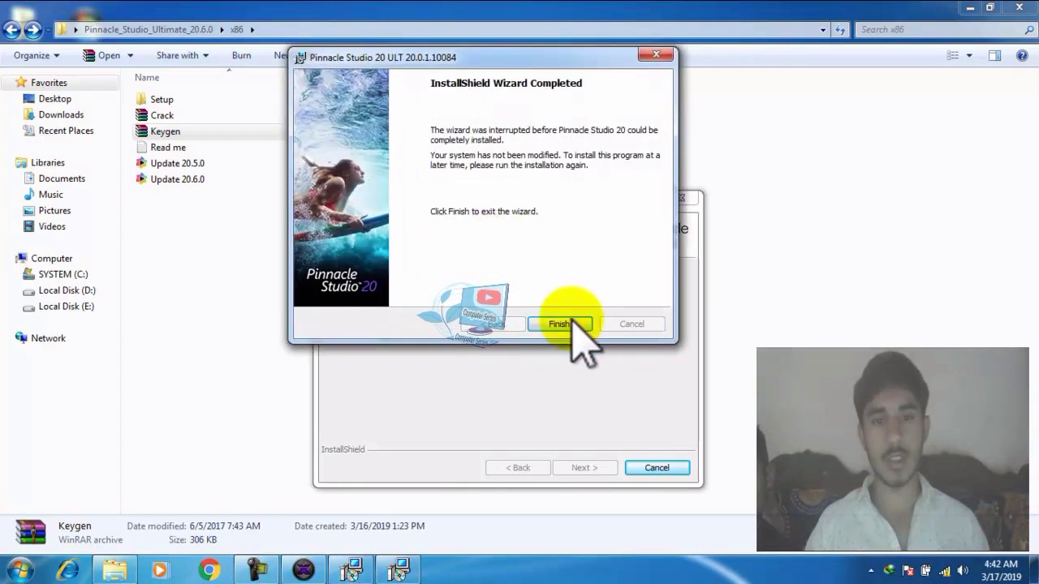
{"action": "left_click", "coordinate": [571, 320]}
- Close the x86 folder window and move the installation progress window higher on the desktop
{"action": "left_click_drag", "start_coordinate": [528, 209], "coordinate": [533, 177]}
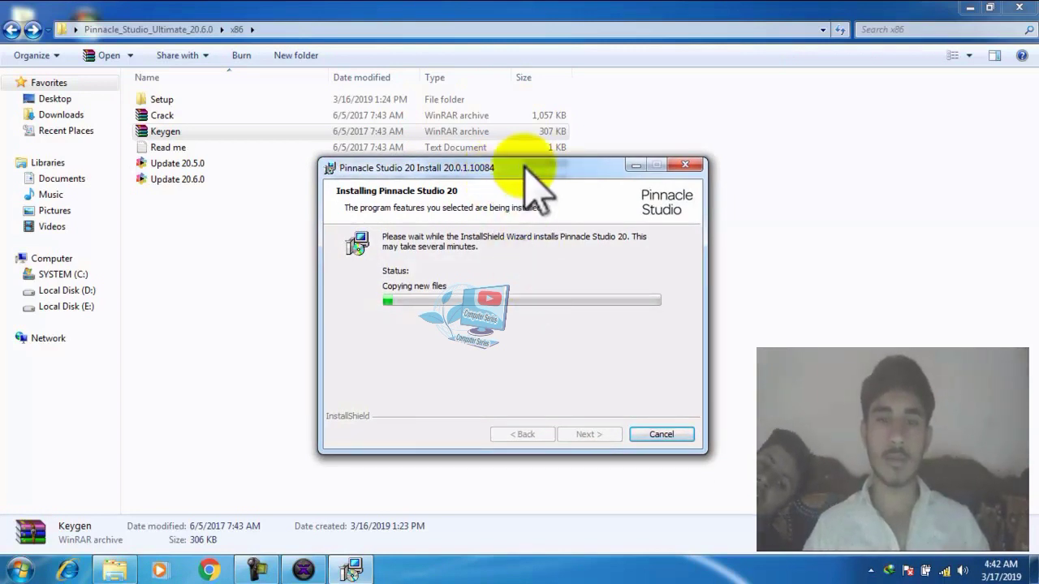
{"action": "left_click", "coordinate": [1019, 7]}
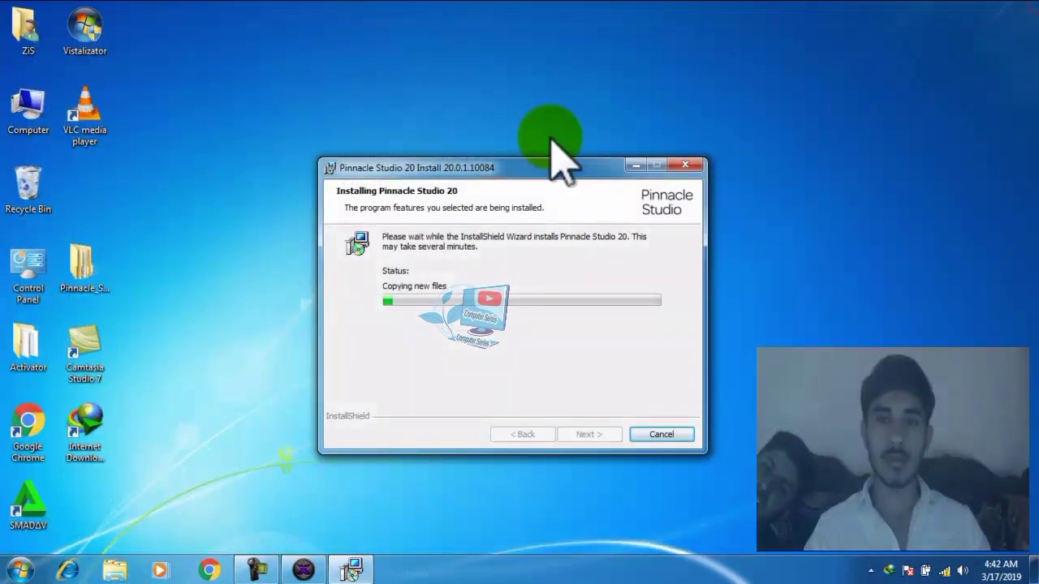
{"action": "left_click_drag", "start_coordinate": [511, 167], "coordinate": [503, 158]}
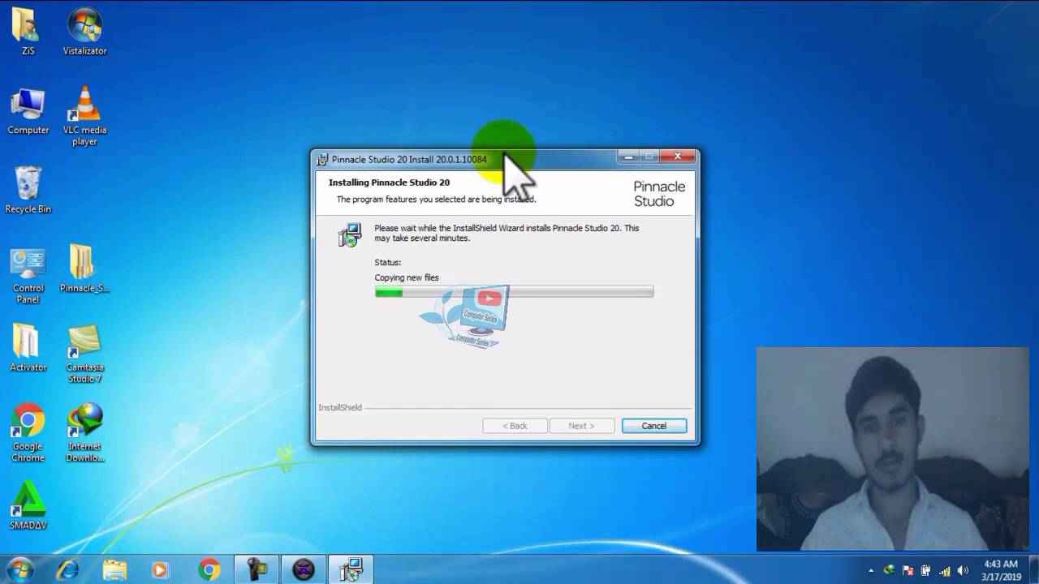
{"action": "left_click", "coordinate": [542, 156]}
{"action": "left_click_drag", "start_coordinate": [542, 156], "coordinate": [541, 129]}
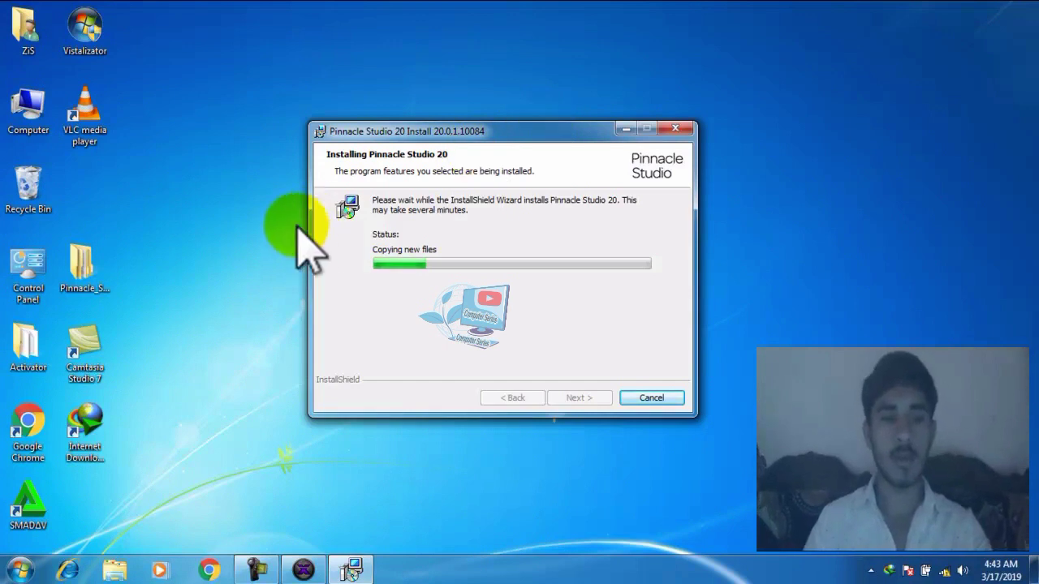
- Launch the driver setup from the x86 > Setup > Drivers > x86 folder of Pinnacle_Studio_Ultimate_20.6.0 and close the folder window
{"action": "double_click", "coordinate": [99, 260]}
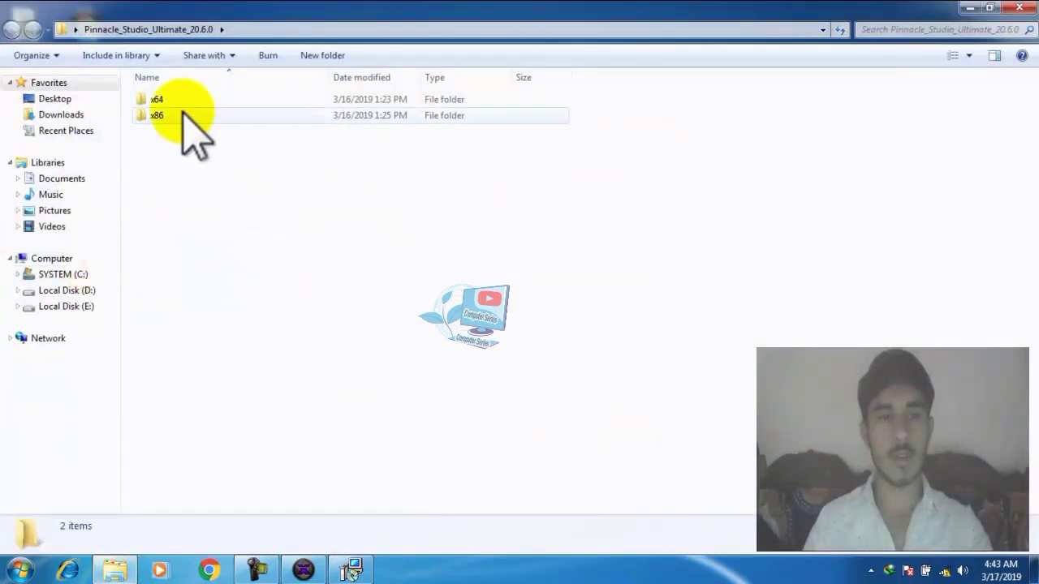
{"action": "double_click", "coordinate": [162, 120]}
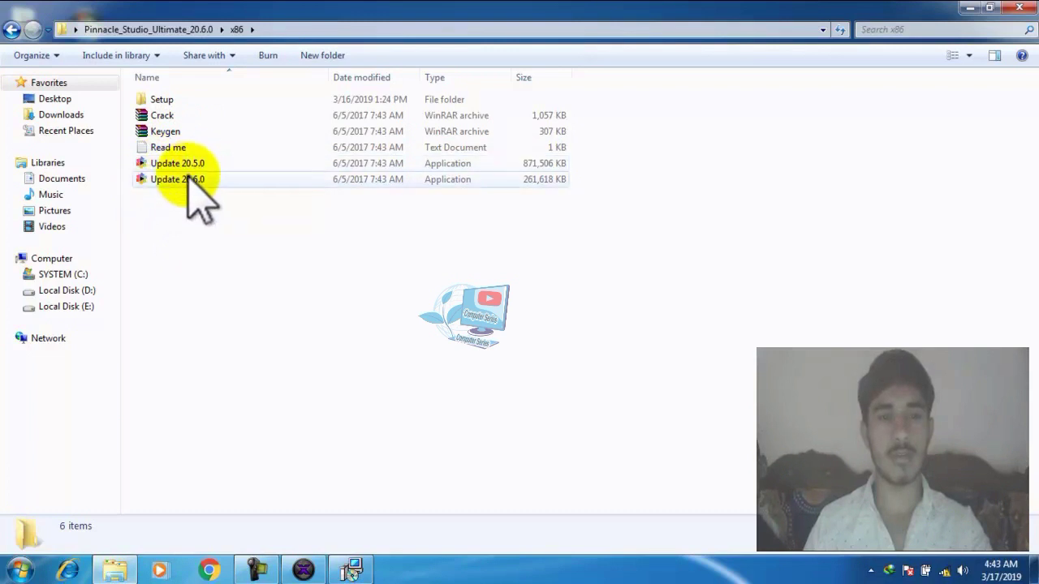
{"action": "double_click", "coordinate": [228, 99]}
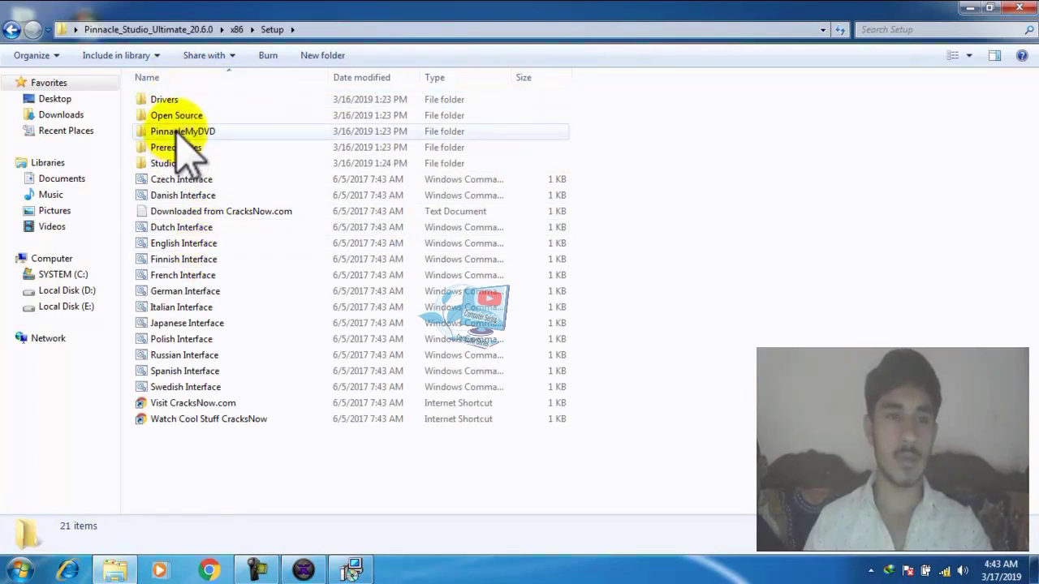
{"action": "double_click", "coordinate": [183, 98]}
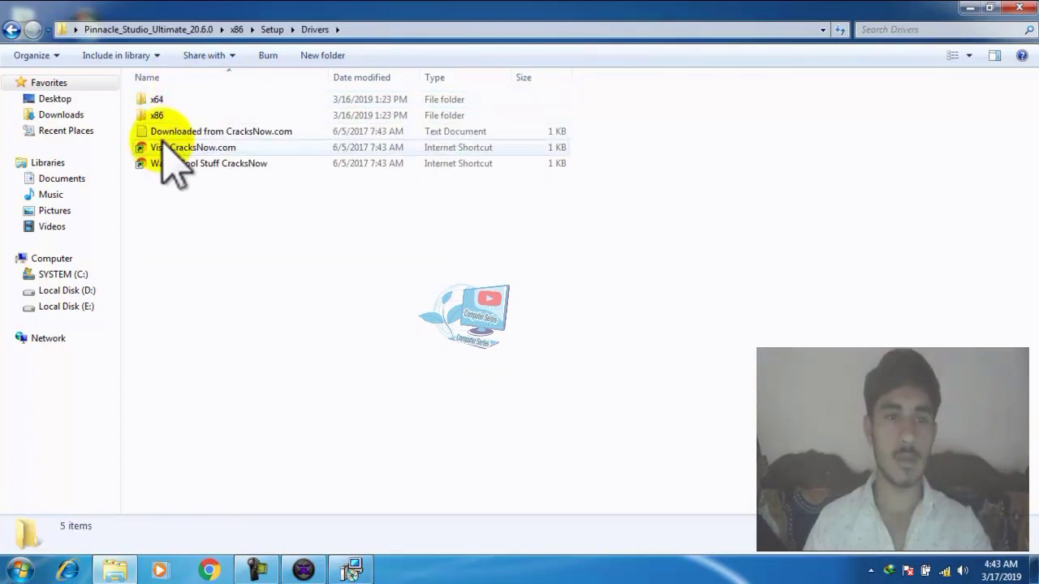
{"action": "double_click", "coordinate": [167, 116]}
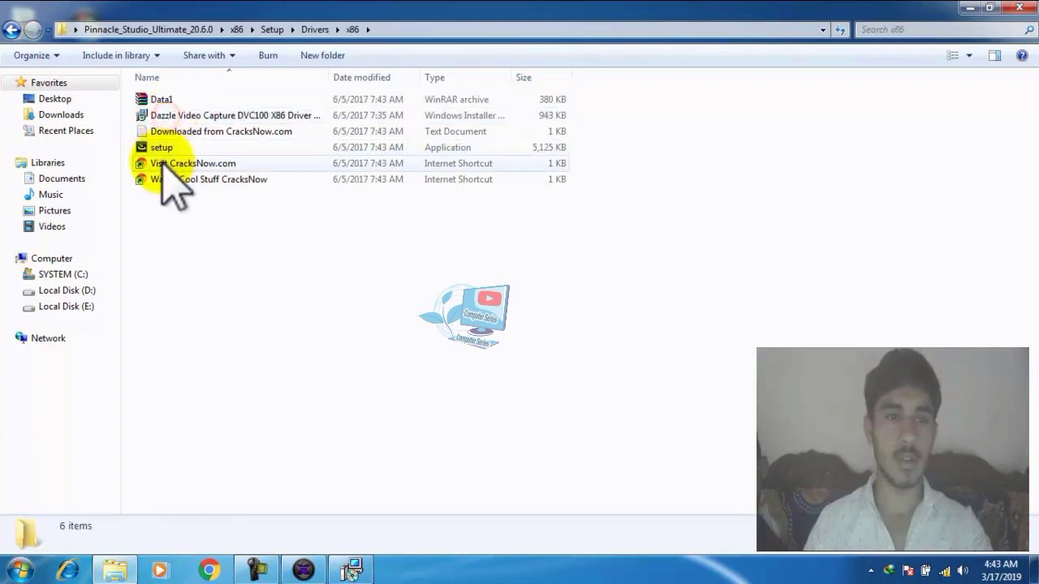
{"action": "left_click", "coordinate": [173, 149]}
{"action": "double_click", "coordinate": [173, 148]}
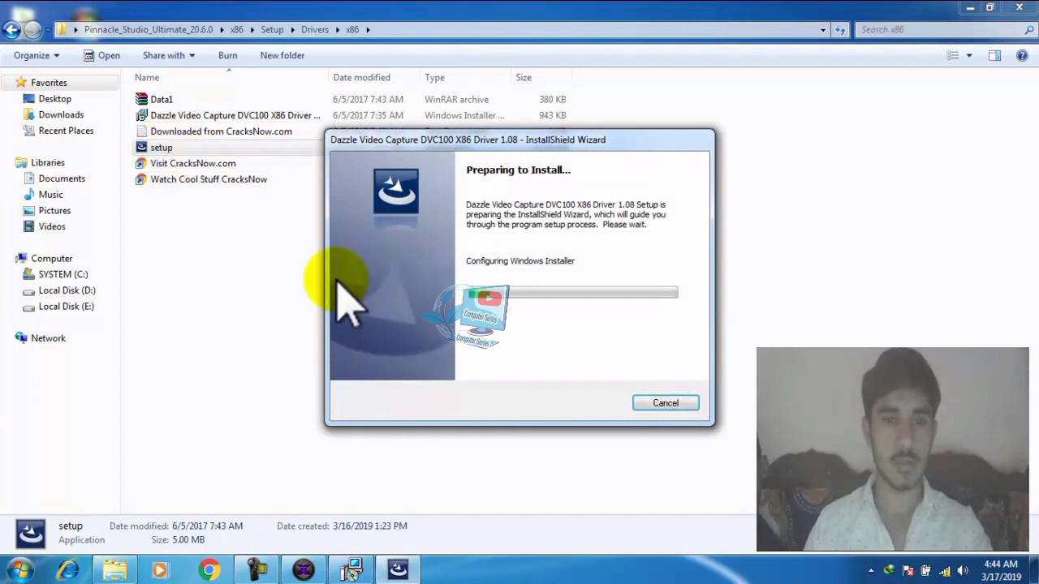
{"action": "left_click", "coordinate": [1019, 8]}
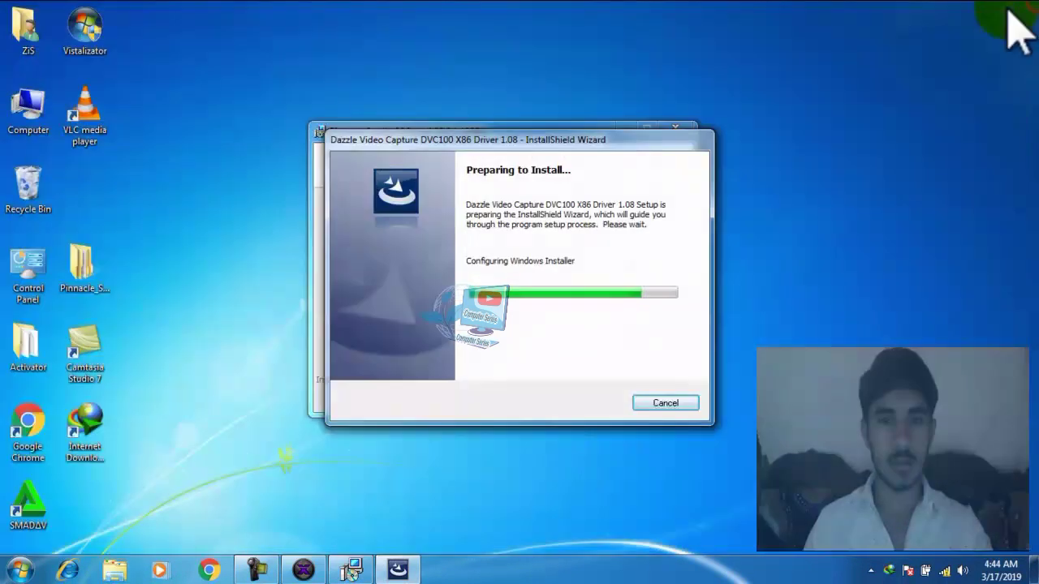
- Bring up the driver's Windows Installer window and move it lower to uncover the Pinnacle Studio 20 installation progress
{"action": "left_click_drag", "start_coordinate": [499, 141], "coordinate": [469, 158]}
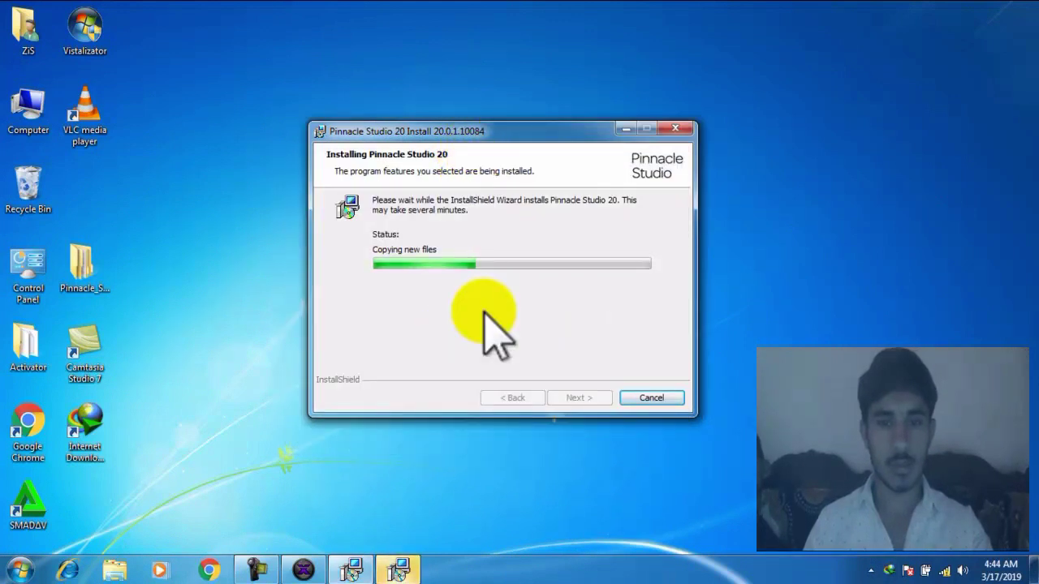
{"action": "left_click", "coordinate": [398, 570]}
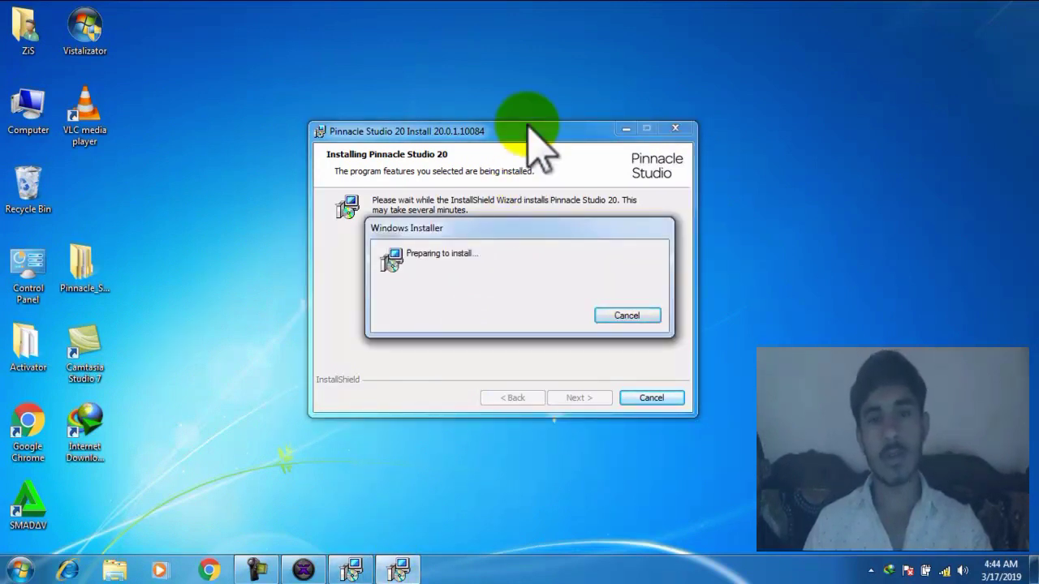
{"action": "left_click_drag", "start_coordinate": [505, 230], "coordinate": [543, 323]}
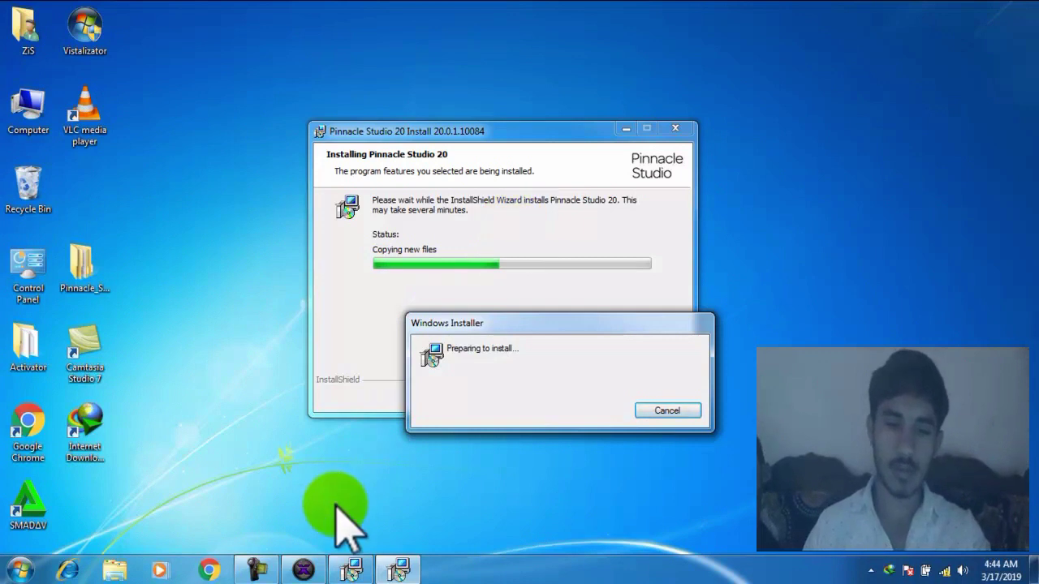
{"action": "mouse_move", "coordinate": [260, 568]}
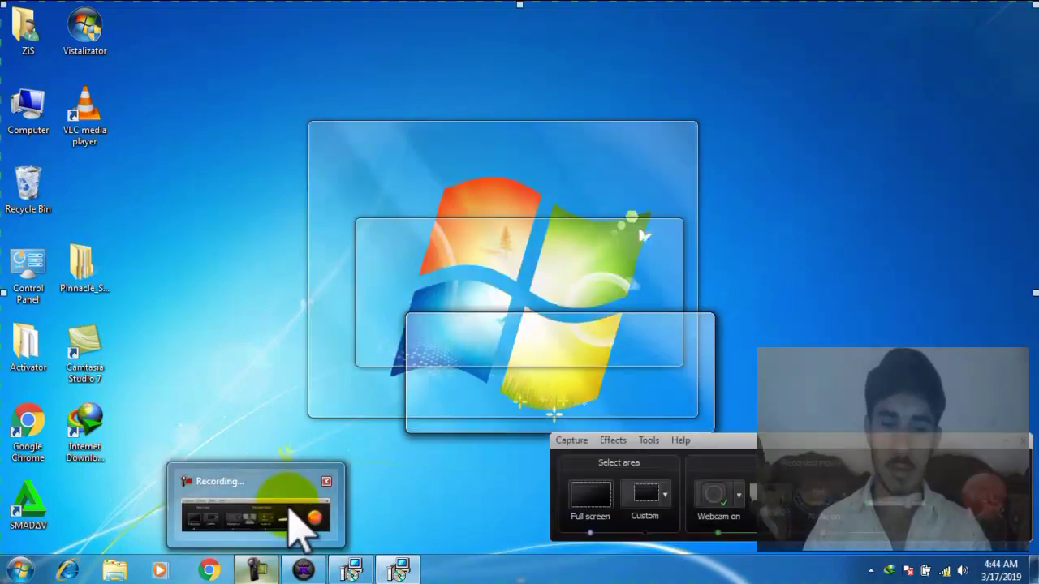
{"action": "left_click", "coordinate": [290, 511]}
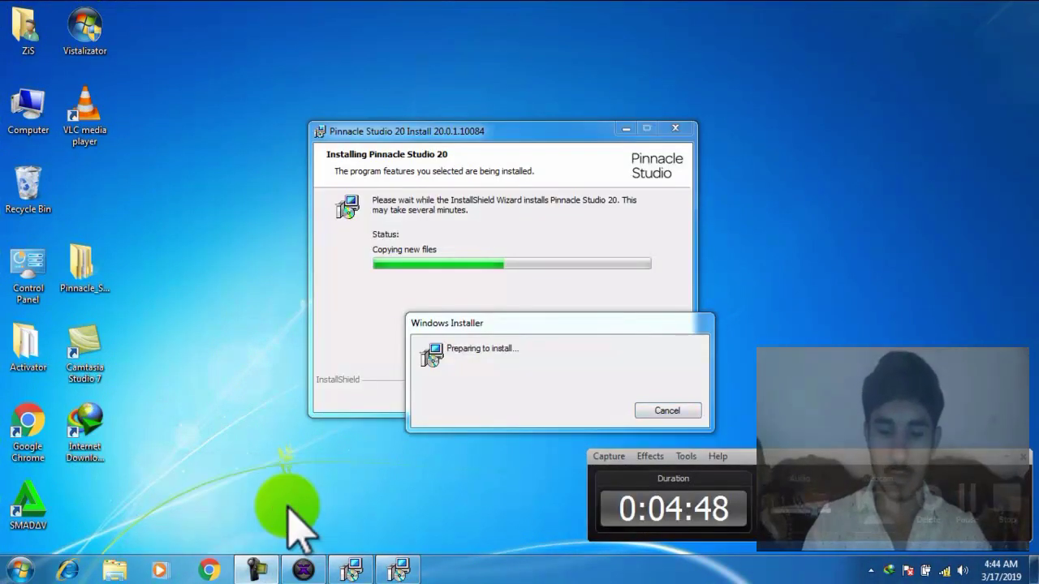
{"action": "left_click", "coordinate": [597, 403]}
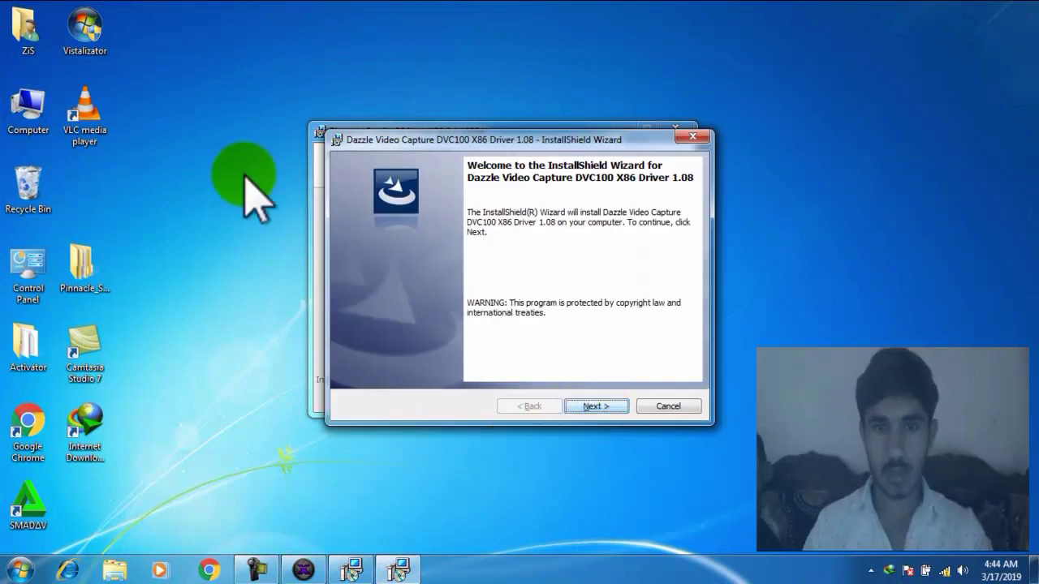
- Try to install the Dazzle Video Capture DVC100 X86 Driver 1.08, cancel its installation and exit the wizard
{"action": "left_click", "coordinate": [591, 406]}
{"action": "left_click", "coordinate": [587, 406]}
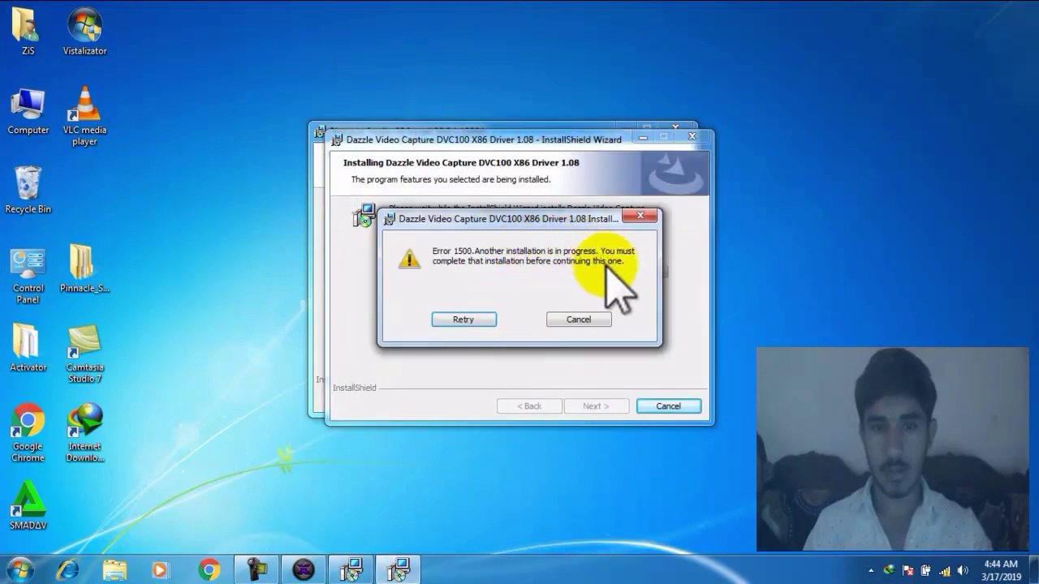
{"action": "left_click", "coordinate": [598, 319]}
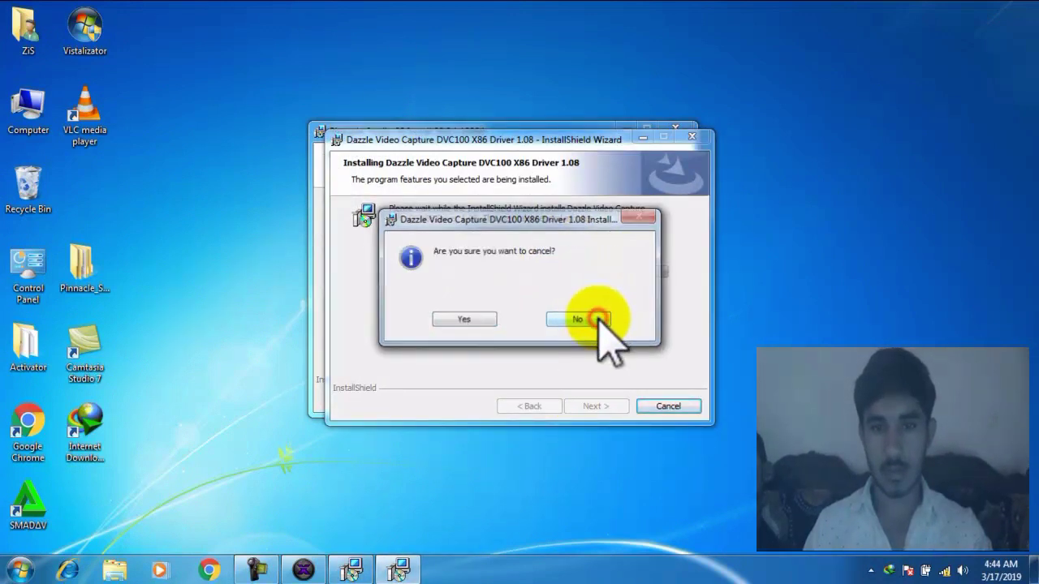
{"action": "left_click", "coordinate": [450, 320]}
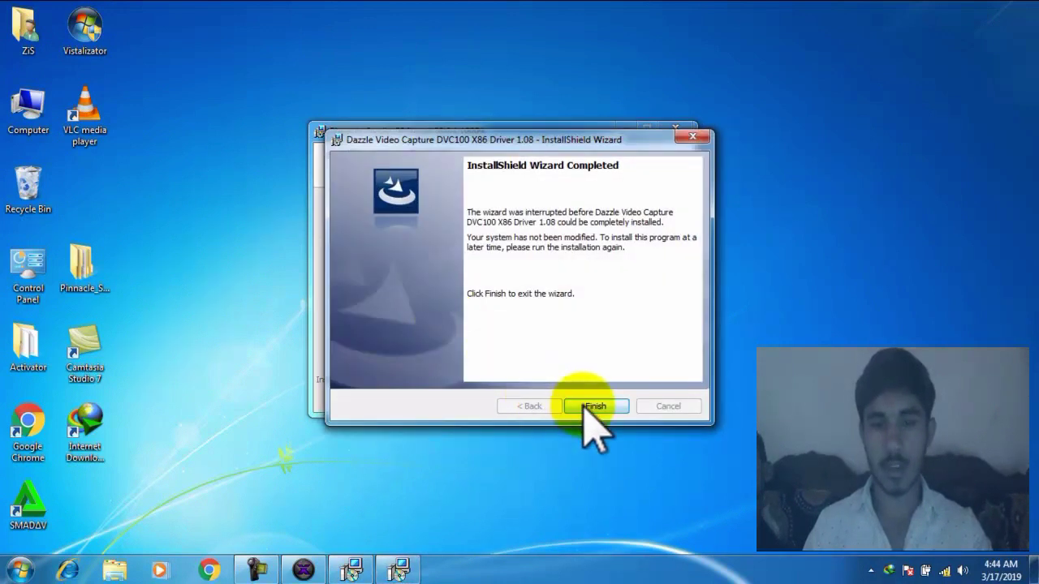
{"action": "left_click", "coordinate": [585, 404]}
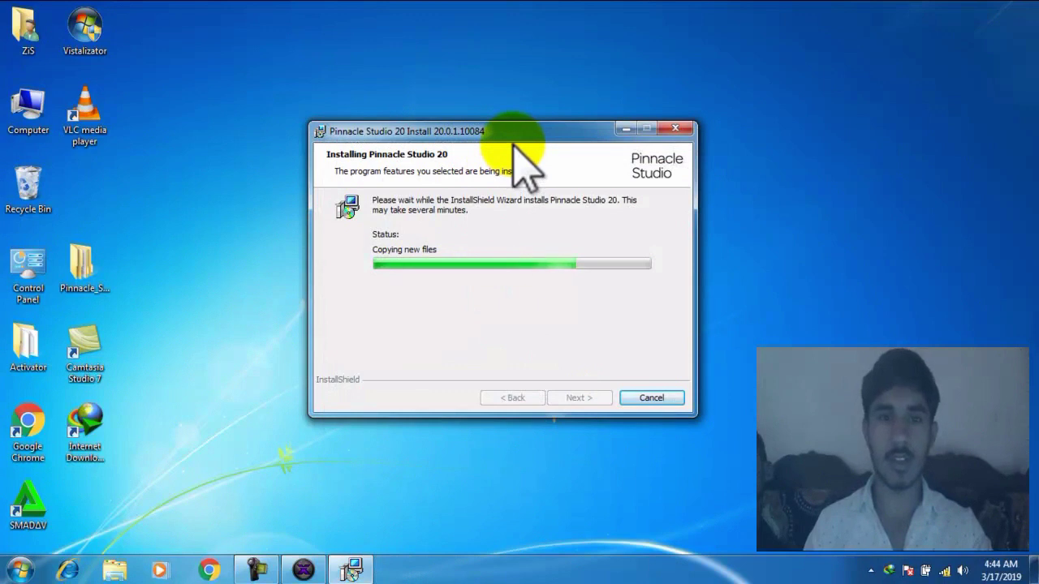
- Close the serial number generator window behind the installer and finish the Pinnacle Studio 20 setup wizard
{"action": "mouse_move", "coordinate": [528, 134]}
{"action": "left_mouse_down"}
{"action": "mouse_move", "coordinate": [542, 151]}
{"action": "mouse_move", "coordinate": [532, 135]}
{"action": "left_mouse_up"}
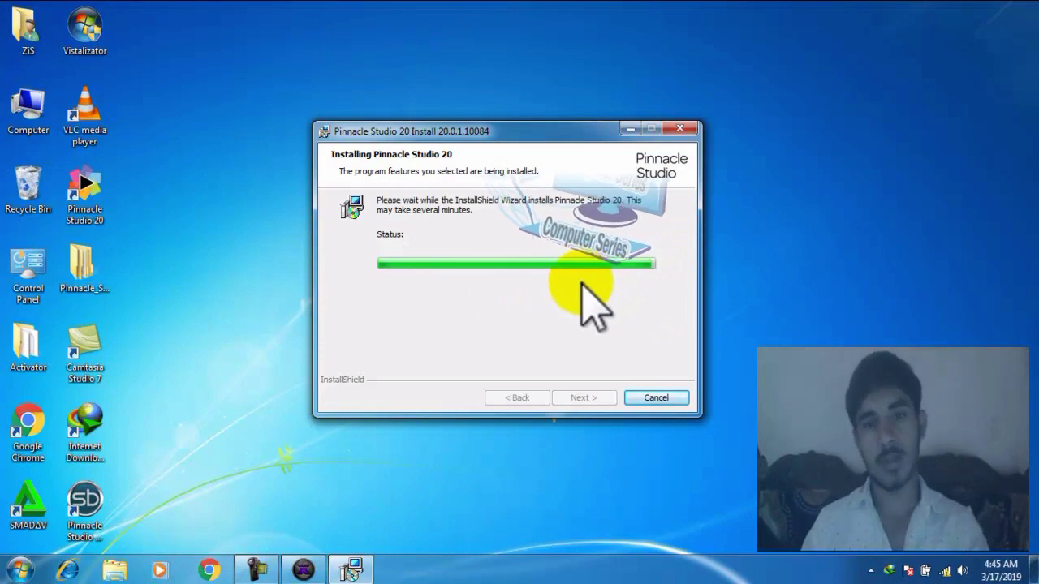
{"action": "left_click_drag", "start_coordinate": [541, 134], "coordinate": [552, 283]}
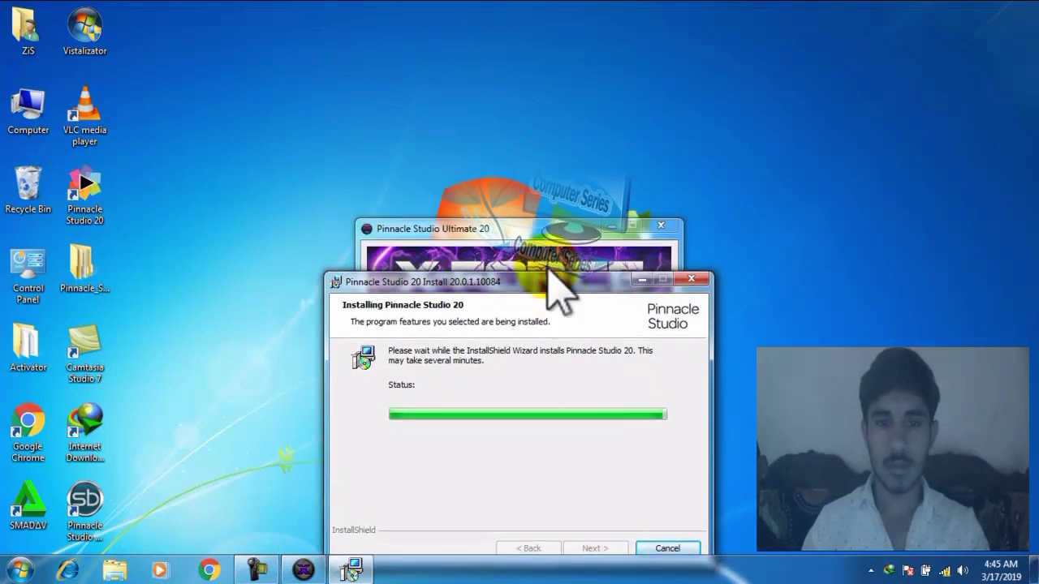
{"action": "left_click", "coordinate": [536, 224]}
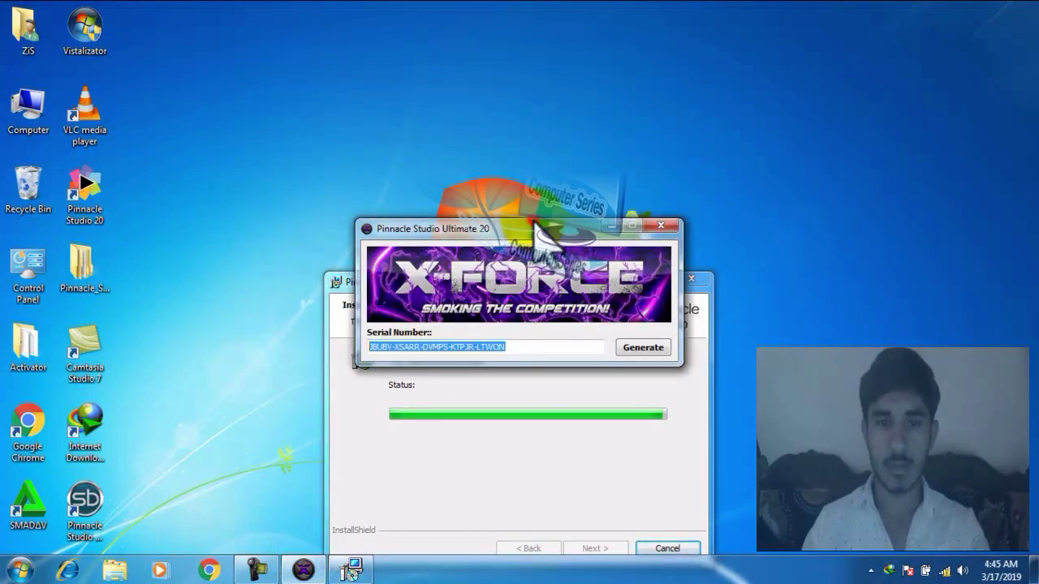
{"action": "left_click", "coordinate": [659, 226]}
{"action": "left_click_drag", "start_coordinate": [571, 290], "coordinate": [587, 135]}
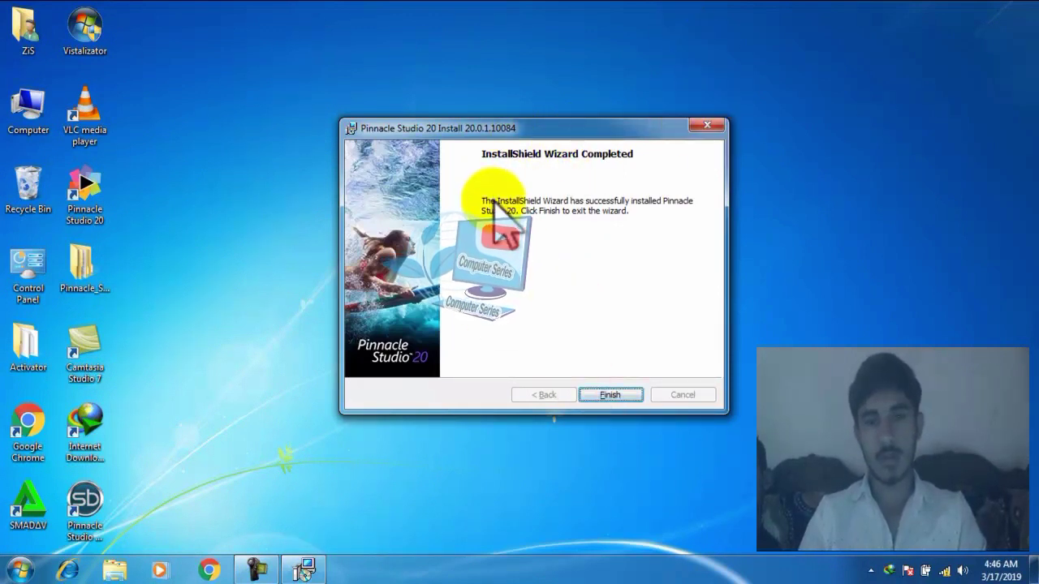
{"action": "left_click", "coordinate": [613, 395]}
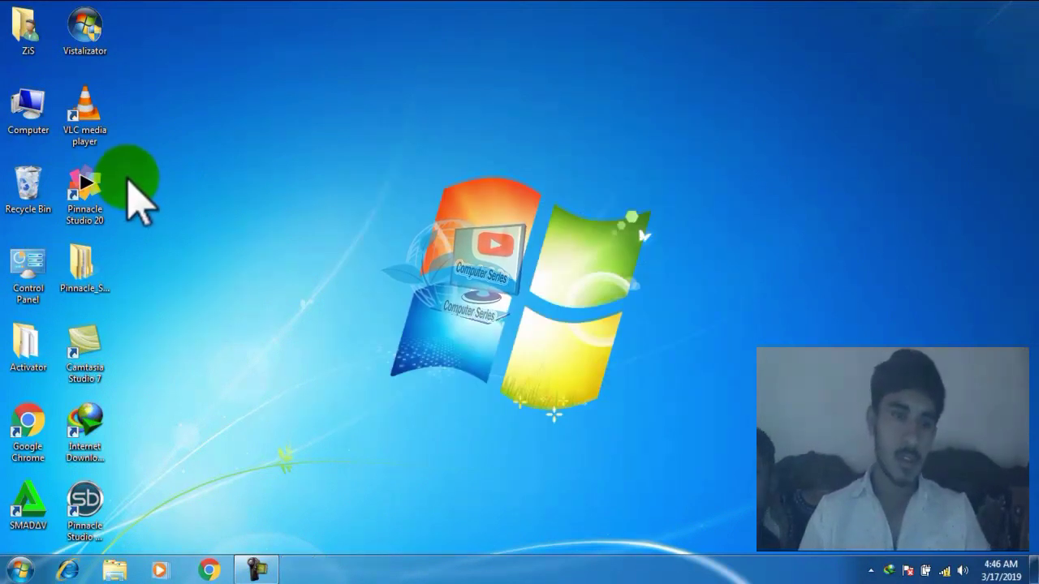
- Refresh the desktop and launch Pinnacle Studio 20 from its desktop shortcut
{"action": "right_click", "coordinate": [207, 163]}
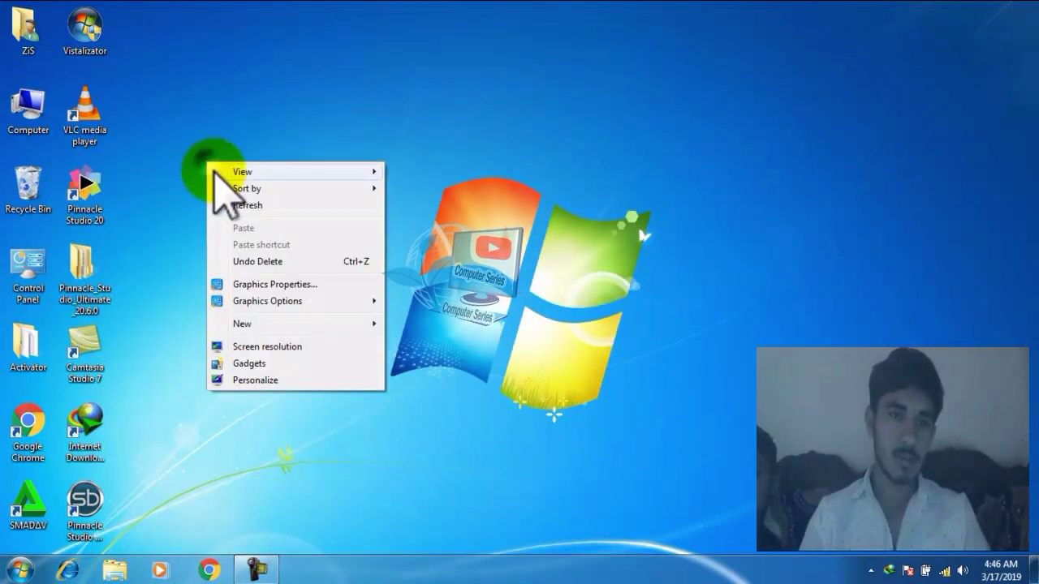
{"action": "left_click", "coordinate": [235, 206]}
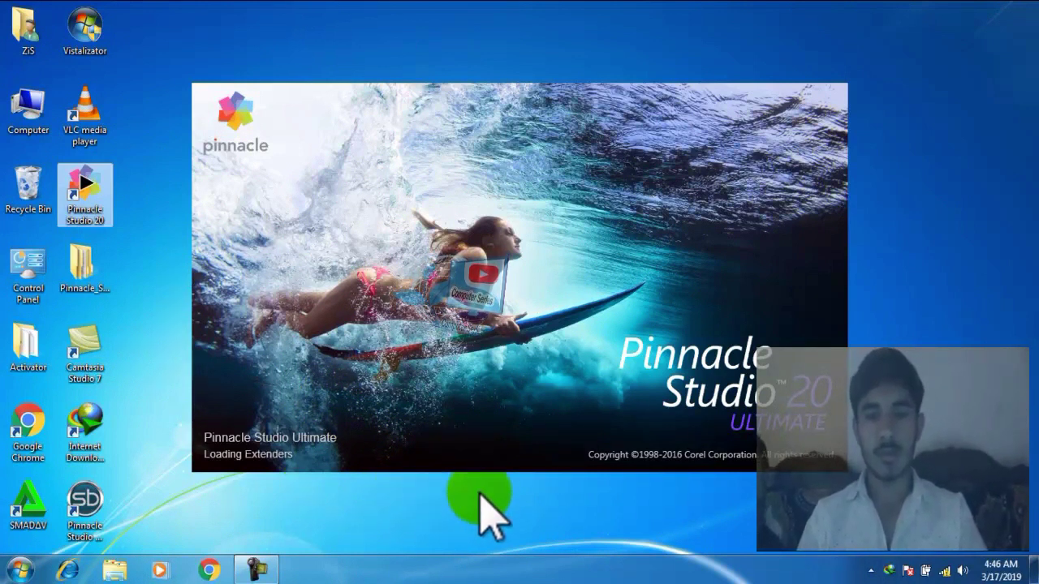
{"action": "right_click", "coordinate": [940, 25]}
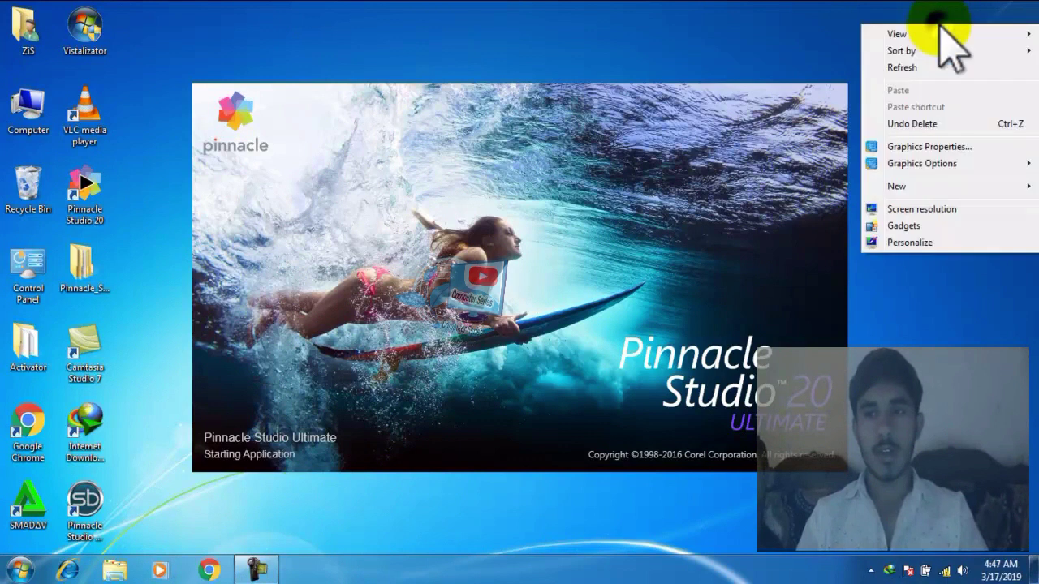
{"action": "left_click", "coordinate": [943, 68]}
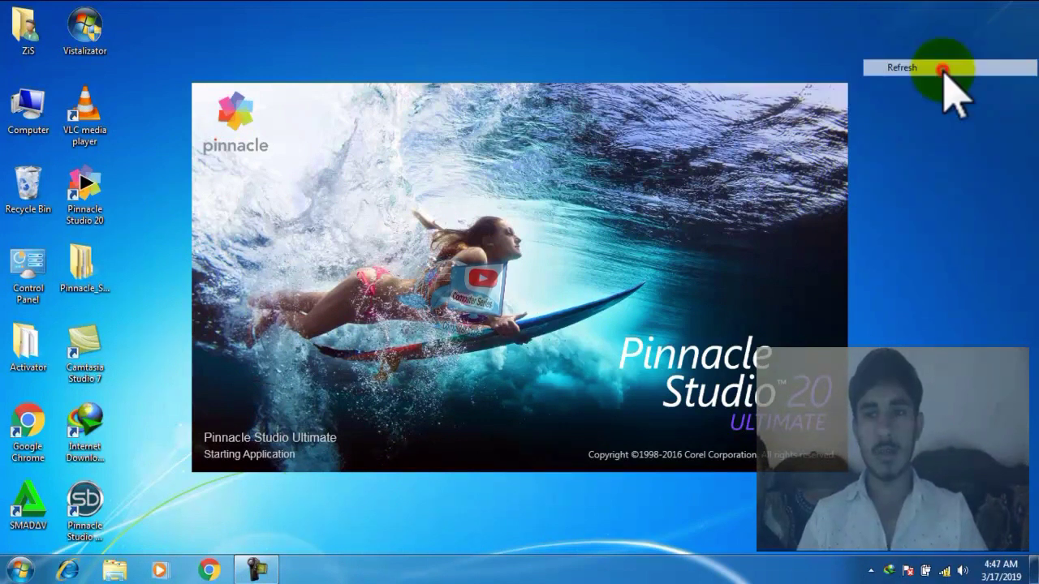
{"action": "right_click", "coordinate": [914, 18]}
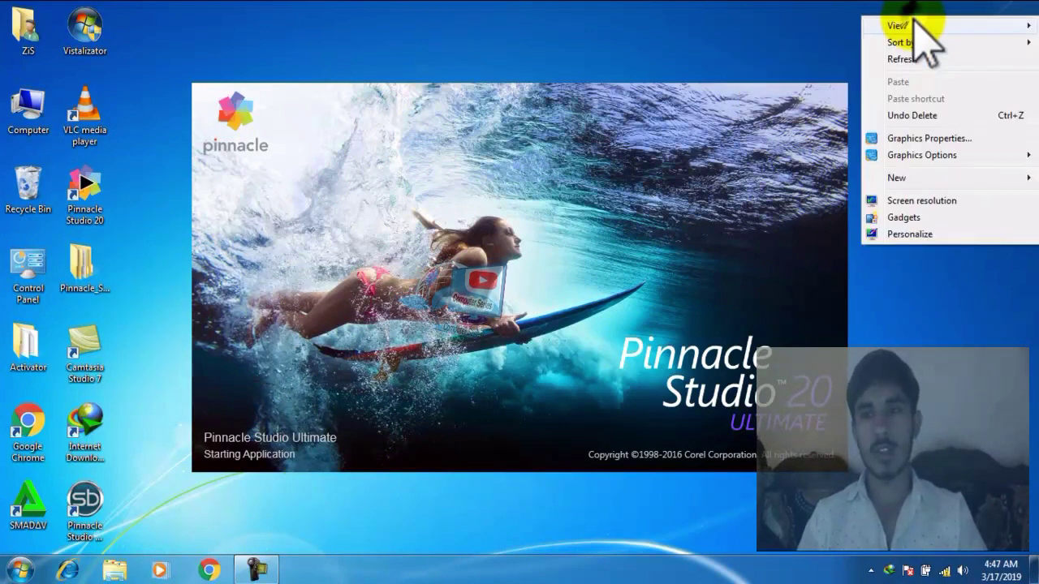
{"action": "left_click", "coordinate": [920, 59]}
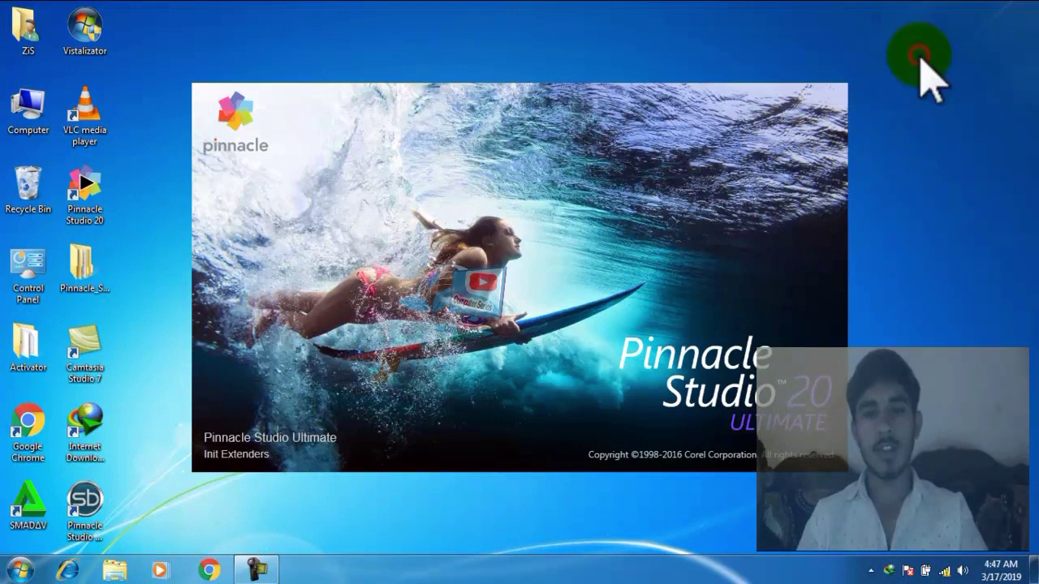
{"action": "right_click", "coordinate": [920, 58]}
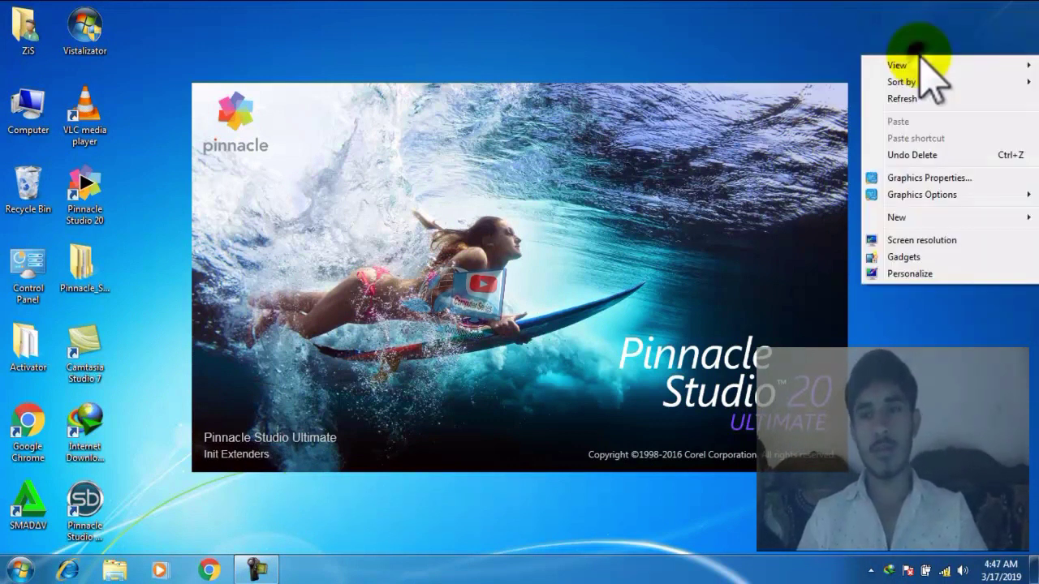
{"action": "left_click", "coordinate": [918, 95]}
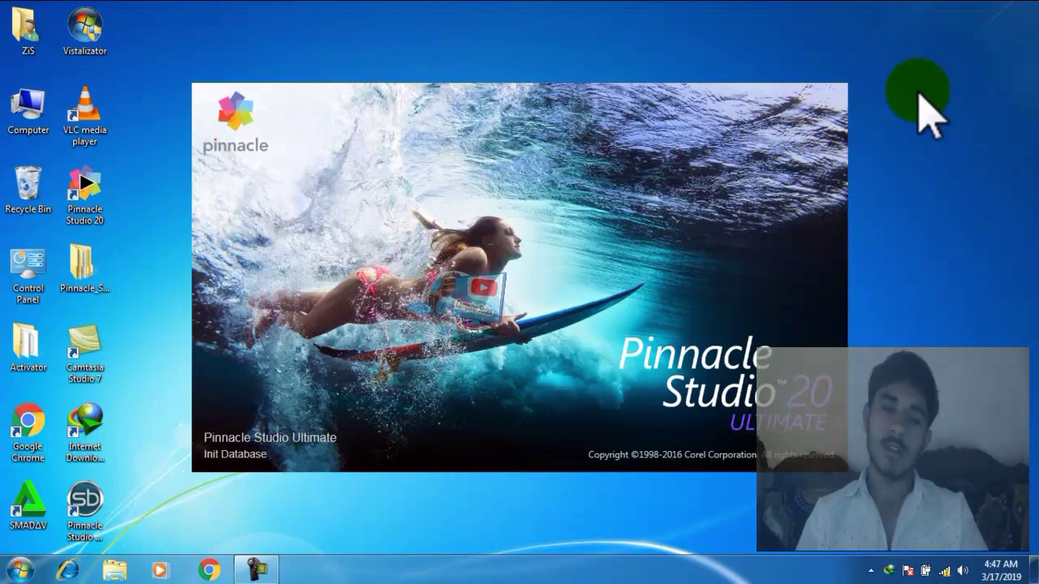
{"action": "right_click", "coordinate": [918, 92]}
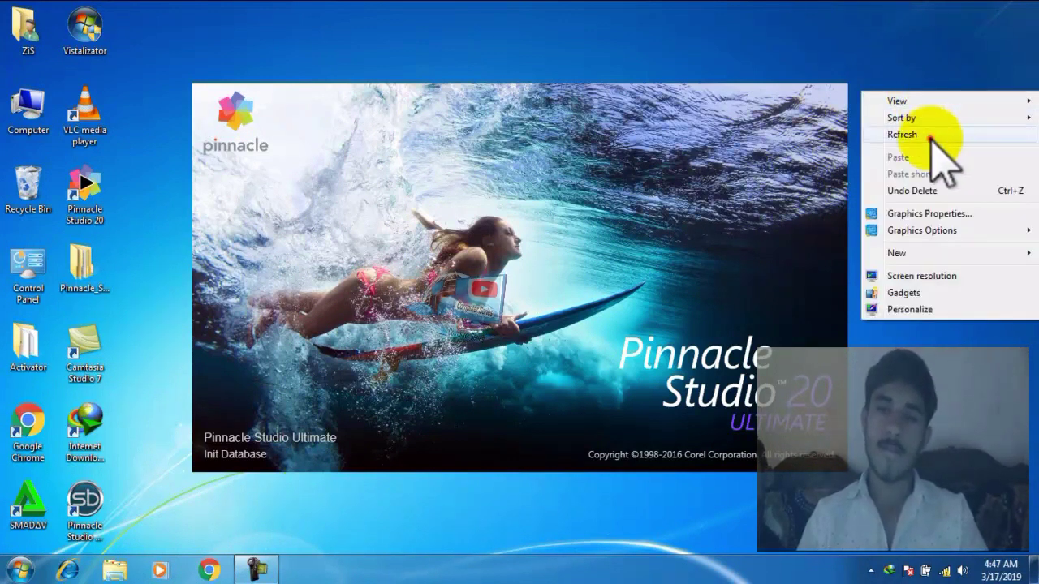
{"action": "left_click", "coordinate": [932, 136]}
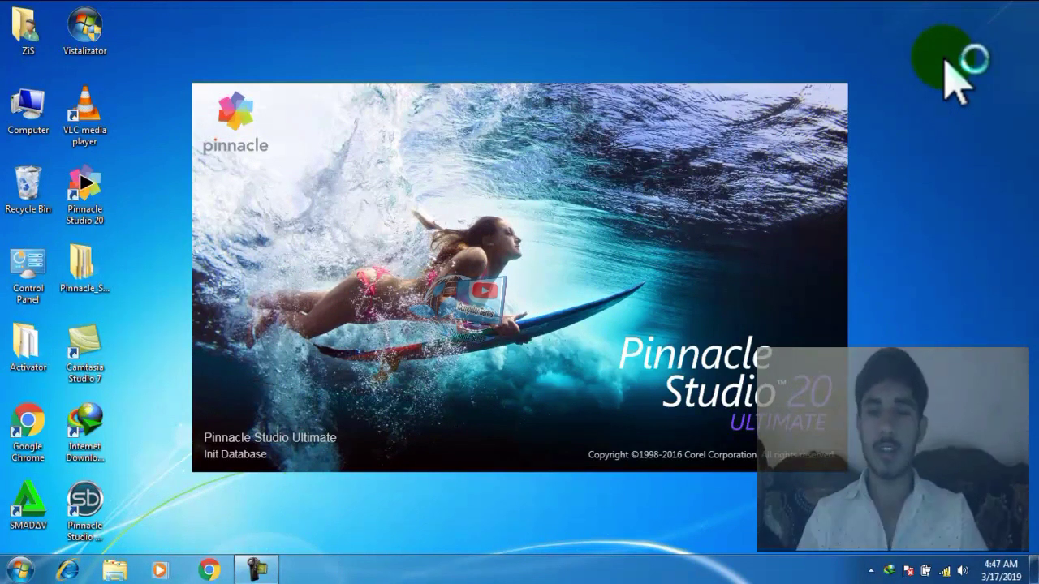
{"action": "right_click", "coordinate": [918, 101]}
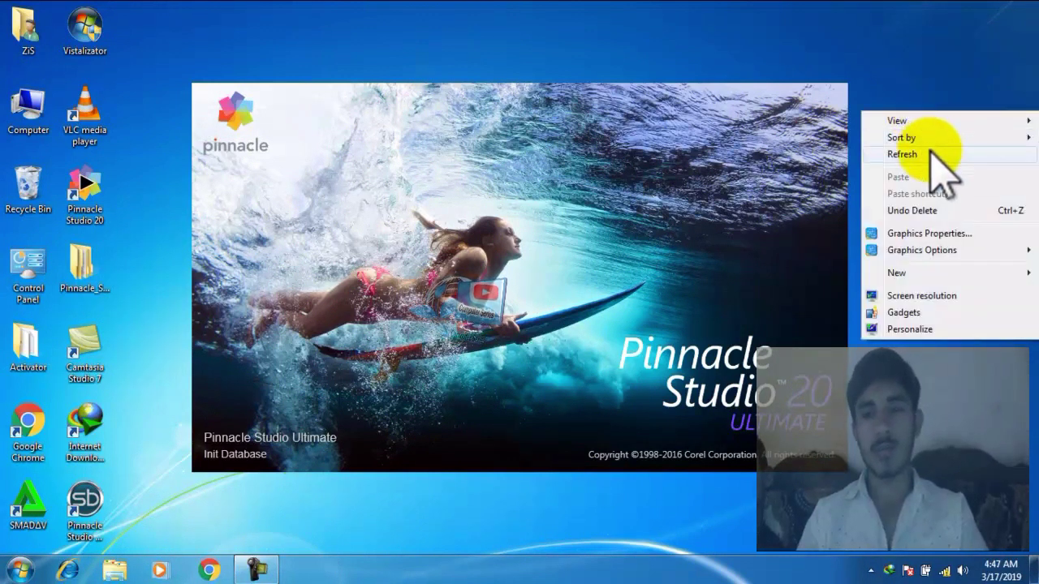
{"action": "left_click", "coordinate": [931, 153]}
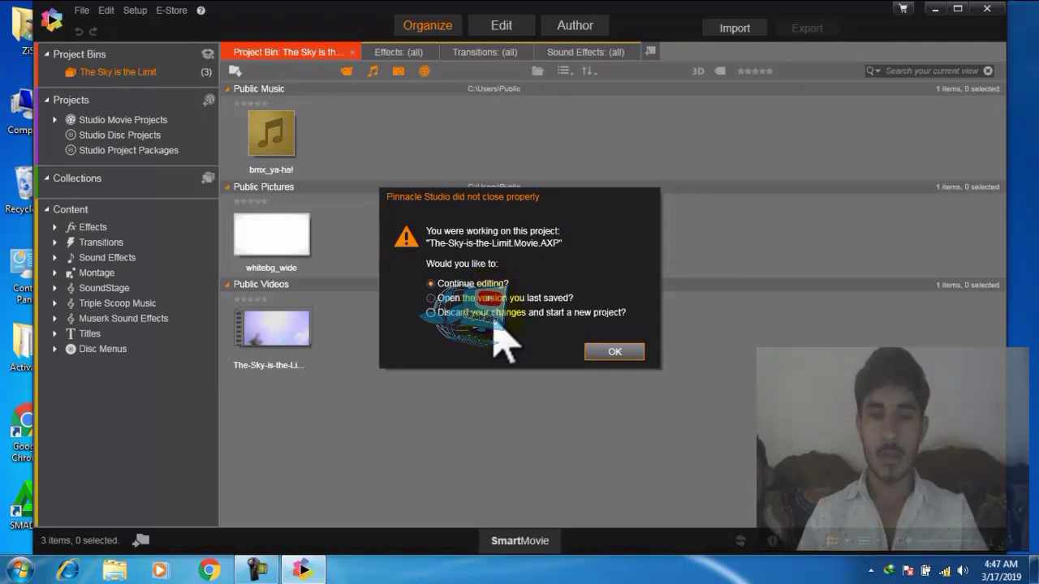
- Continue editing the recovered The-Sky-is-the-Limit.Movie.AXP project and maximize the program window
{"action": "left_click", "coordinate": [613, 352]}
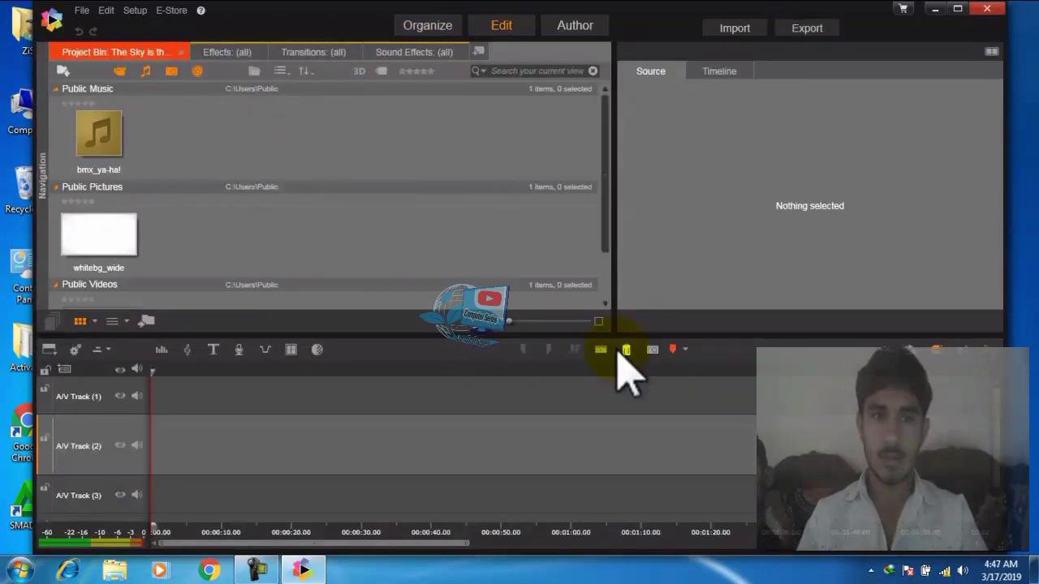
{"action": "left_click", "coordinate": [958, 9]}
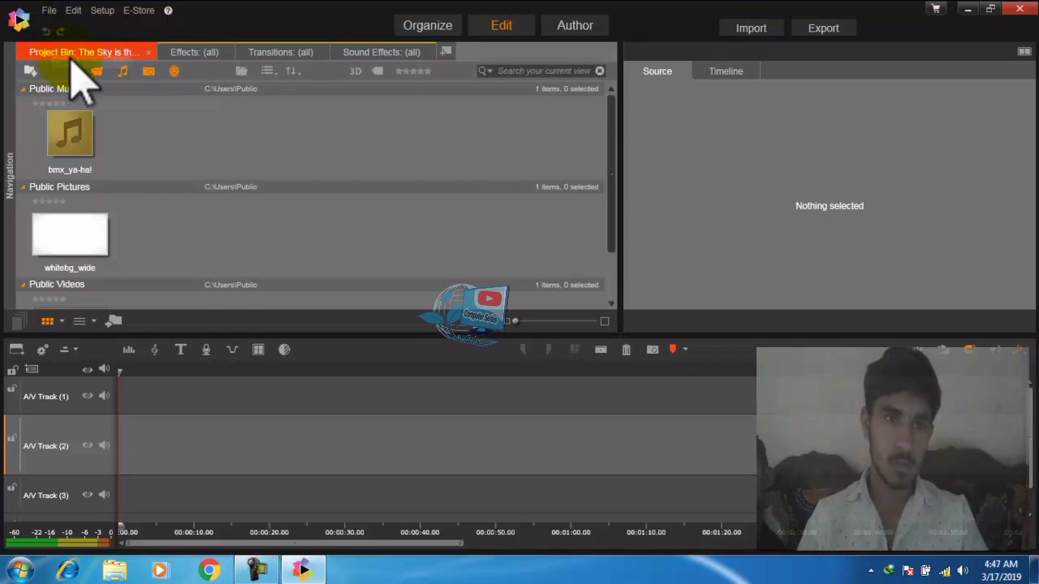
- Preview the 2D Editor Advanced (Bottom Right Corner) and 360 to Standard effects, collapsing the 2D-3D group in between
{"action": "left_click", "coordinate": [186, 54]}
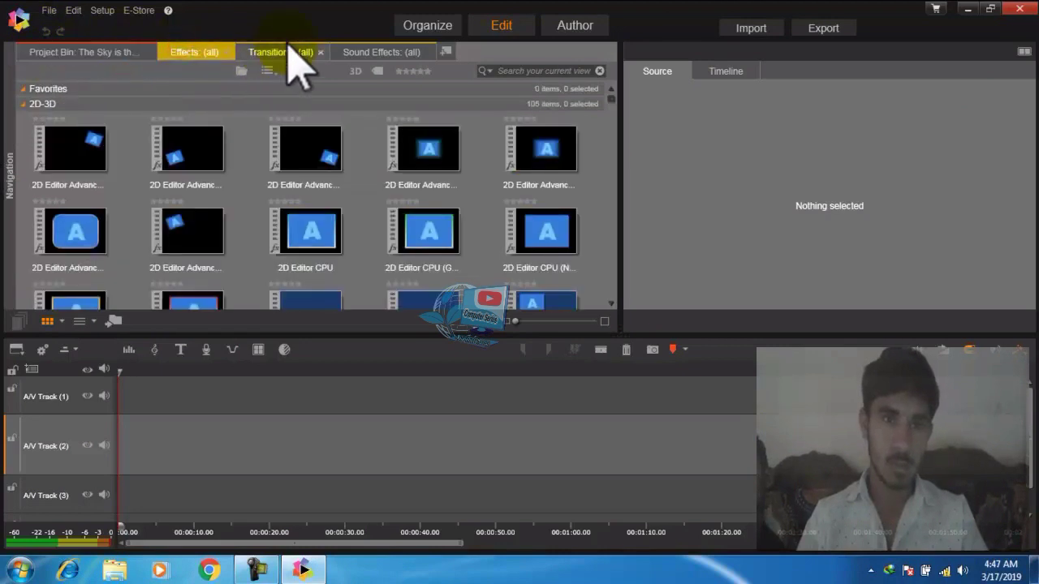
{"action": "left_click", "coordinate": [311, 158]}
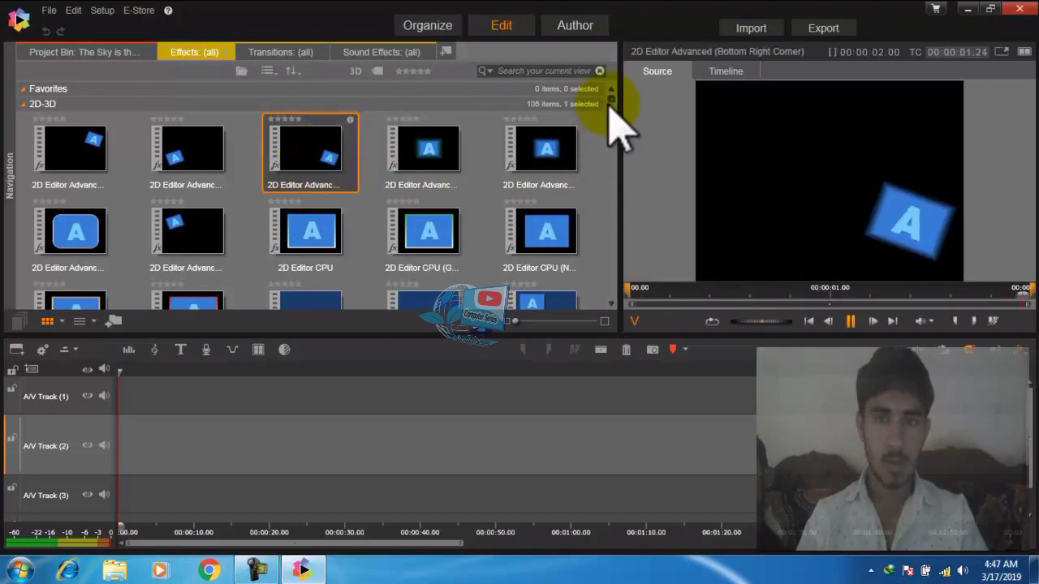
{"action": "left_click", "coordinate": [12, 110]}
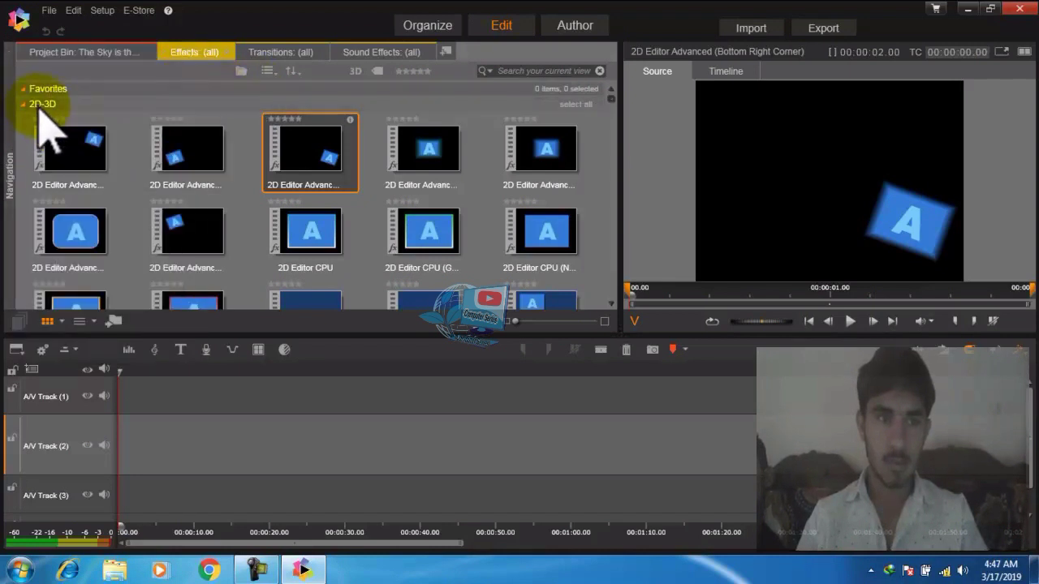
{"action": "left_click", "coordinate": [22, 104]}
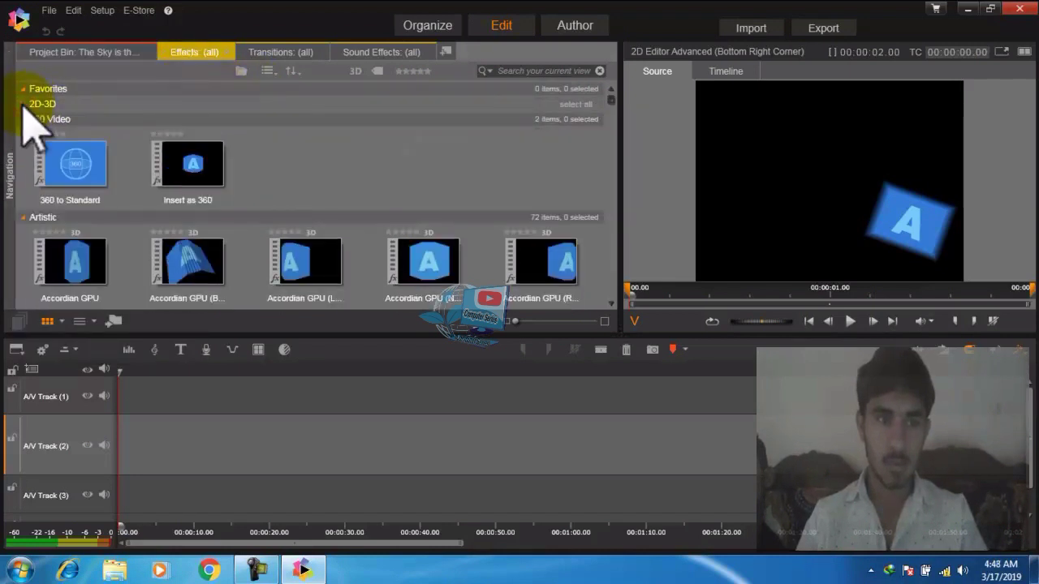
{"action": "left_click", "coordinate": [83, 173]}
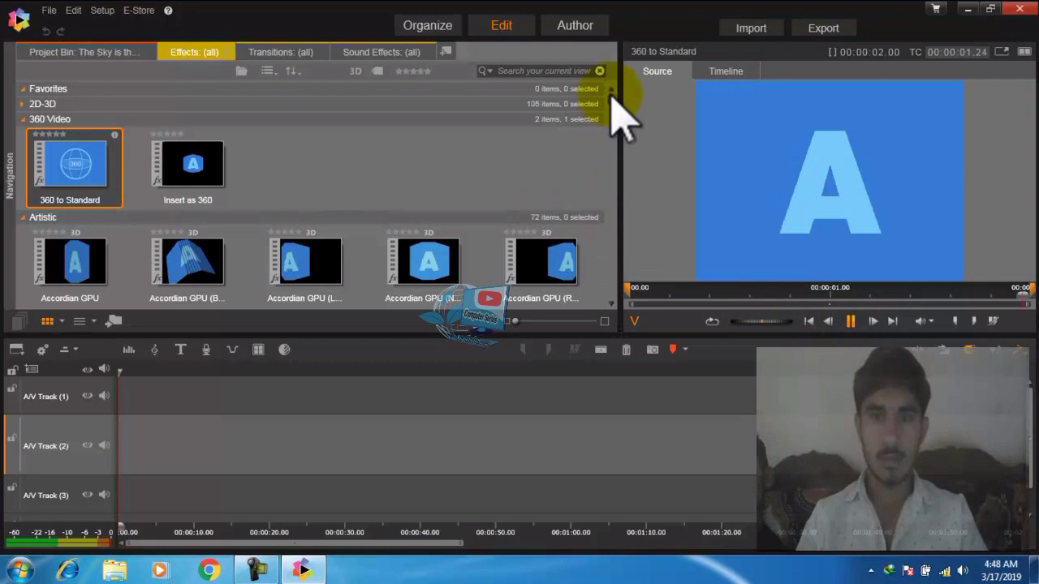
- Browse the Artistic effects, preview Bevel Crystal (Separate Crystals), pause its playback and collapse the Artistic group
{"action": "scroll", "coordinate": [612, 104], "scroll_direction": "down", "scroll_amount": 5}
{"action": "scroll", "coordinate": [612, 104], "scroll_direction": "up", "scroll_amount": 5}
{"action": "scroll", "coordinate": [612, 104], "scroll_direction": "down", "scroll_amount": 4}
{"action": "scroll", "coordinate": [614, 130], "scroll_direction": "up", "scroll_amount": 1}
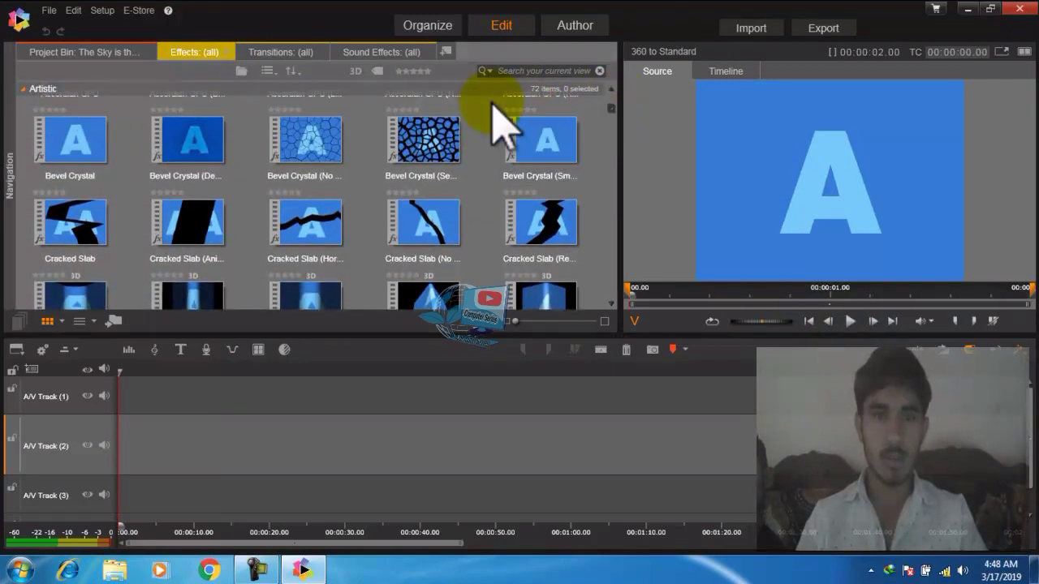
{"action": "left_click", "coordinate": [424, 141]}
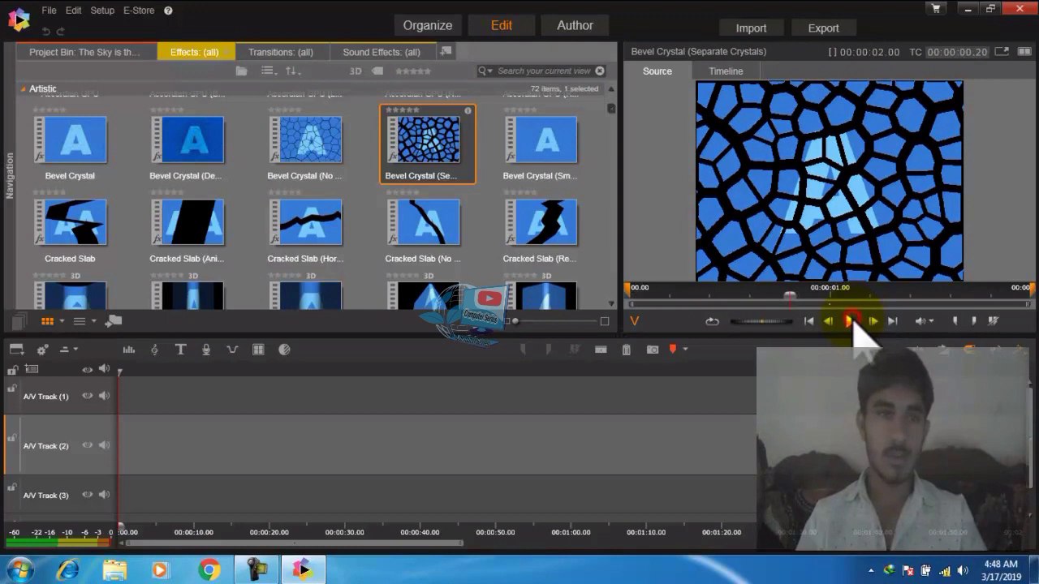
{"action": "left_click", "coordinate": [851, 321]}
{"action": "left_click", "coordinate": [29, 104]}
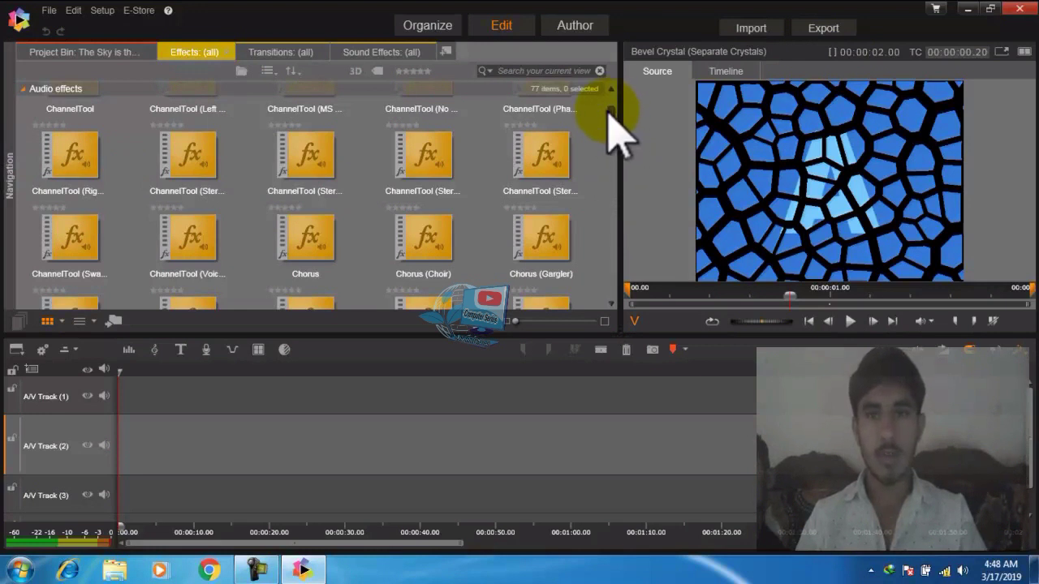
- Collapse the 360 Video effects, preview the ChannelTool audio effect and collapse the Audio effects group
{"action": "left_click_drag", "start_coordinate": [615, 110], "coordinate": [609, 78]}
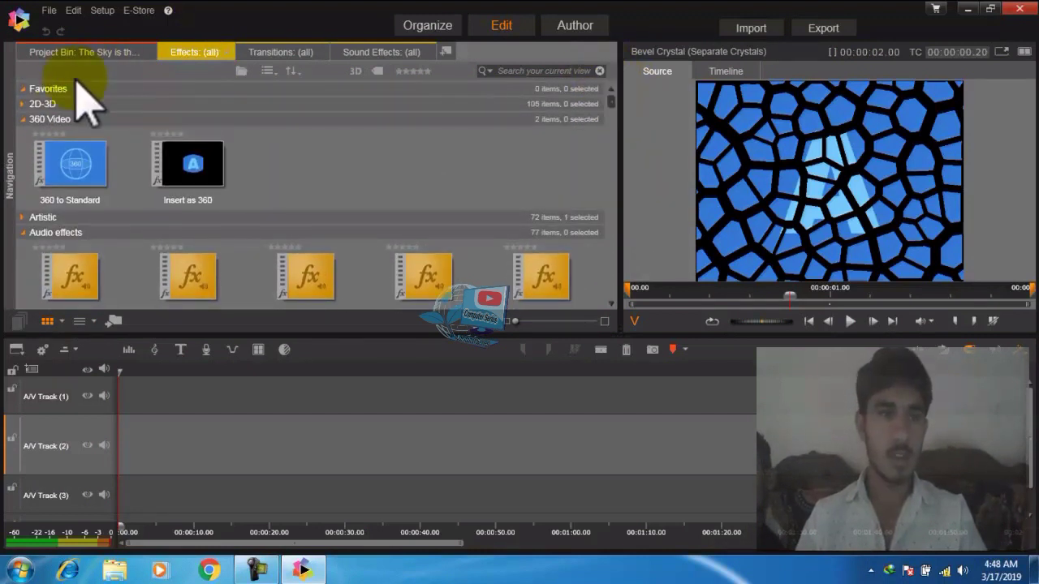
{"action": "left_click", "coordinate": [23, 120]}
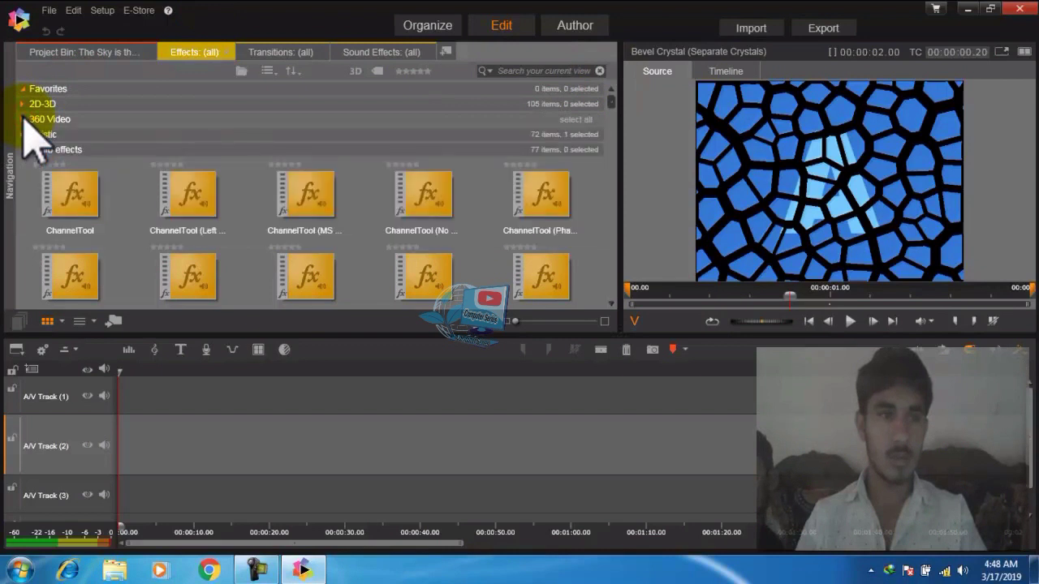
{"action": "left_click", "coordinate": [78, 198]}
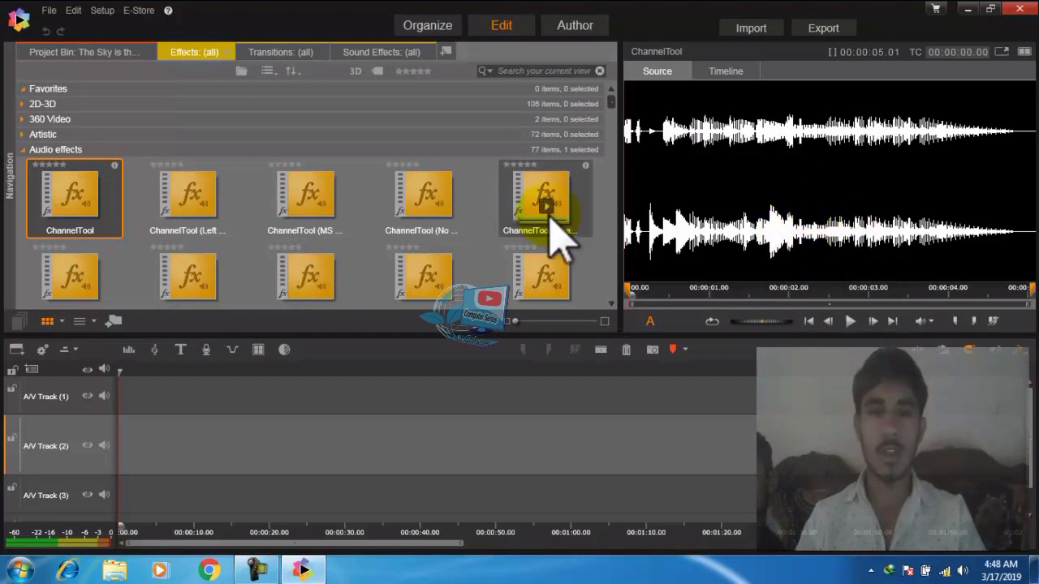
{"action": "left_click", "coordinate": [20, 150]}
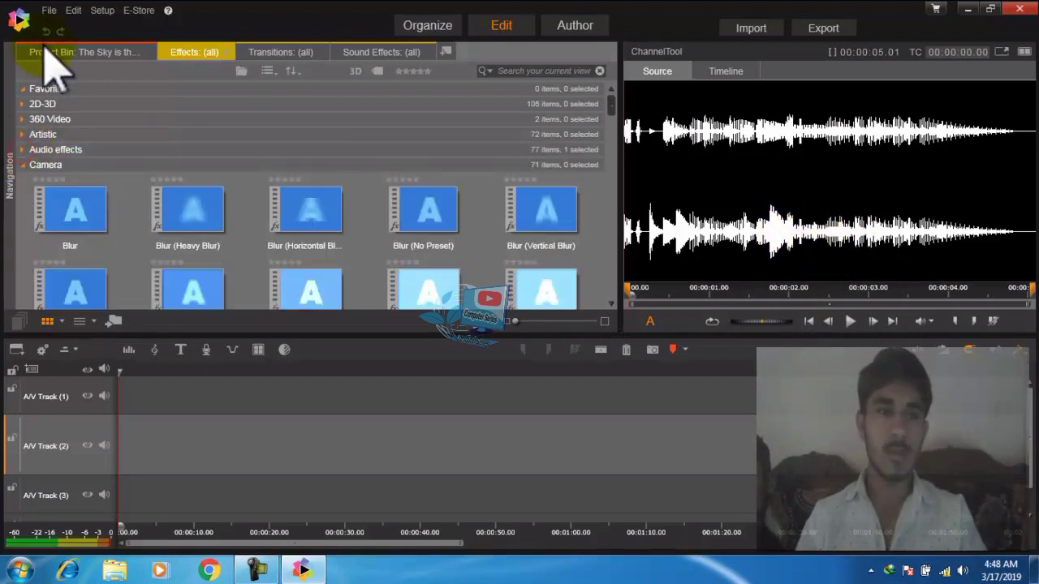
- Preview the Camera and Coming Next transitions from Multimedia 1 and browse the transitions down to the Fun Pack group
{"action": "left_click", "coordinate": [280, 52]}
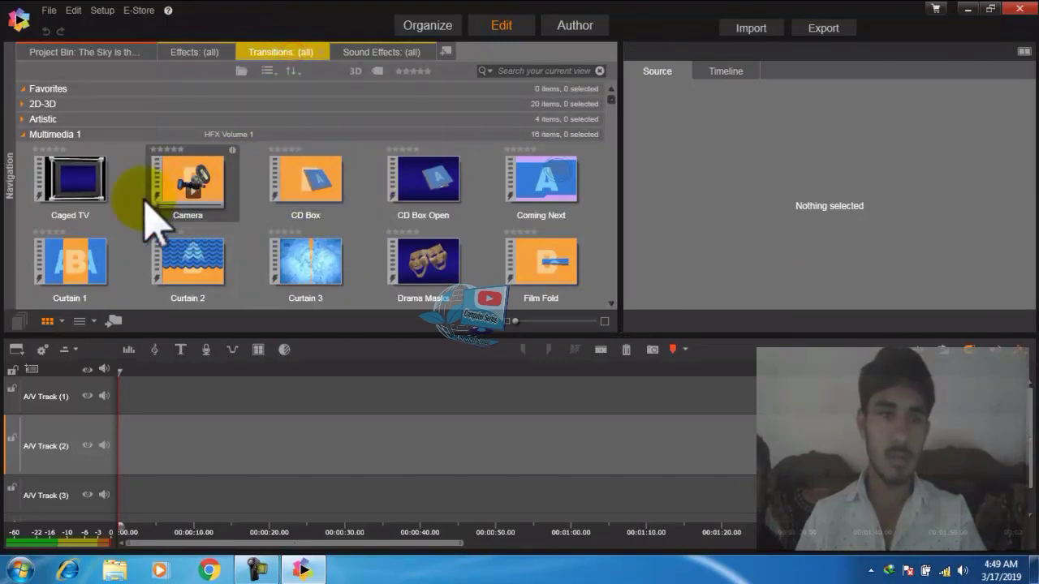
{"action": "left_click", "coordinate": [207, 170]}
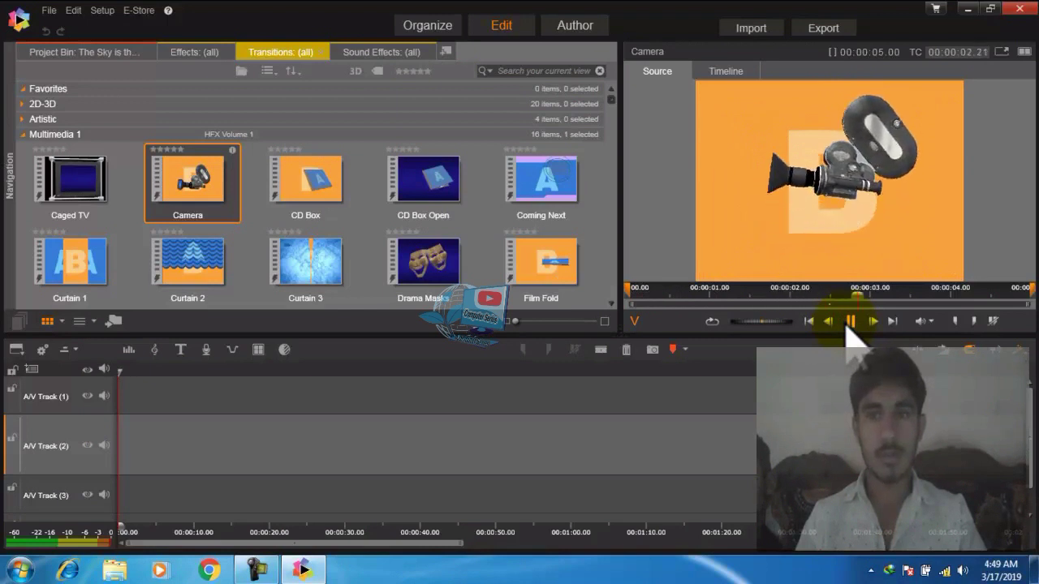
{"action": "left_click", "coordinate": [561, 195]}
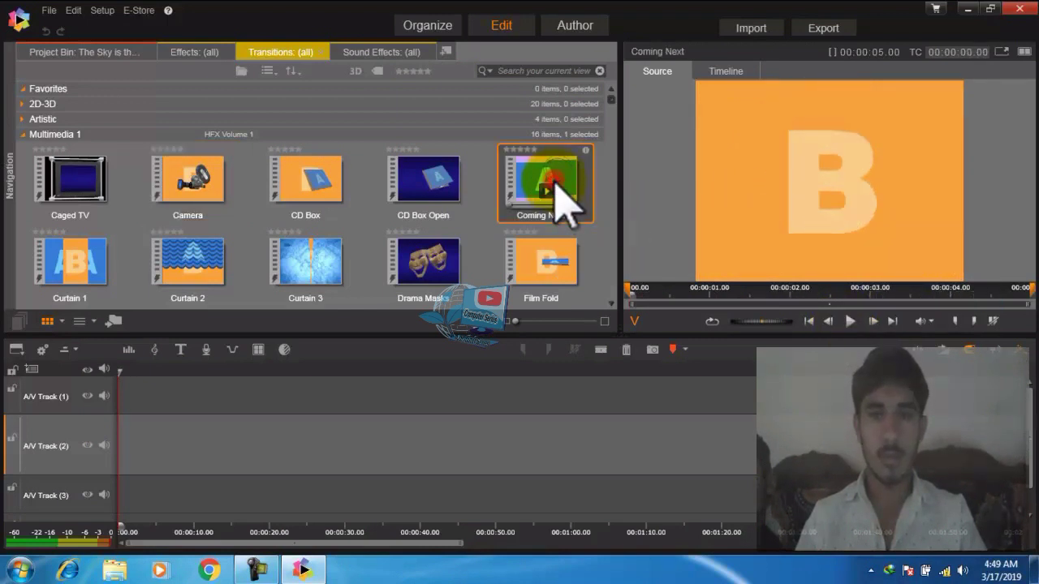
{"action": "left_click", "coordinate": [850, 321]}
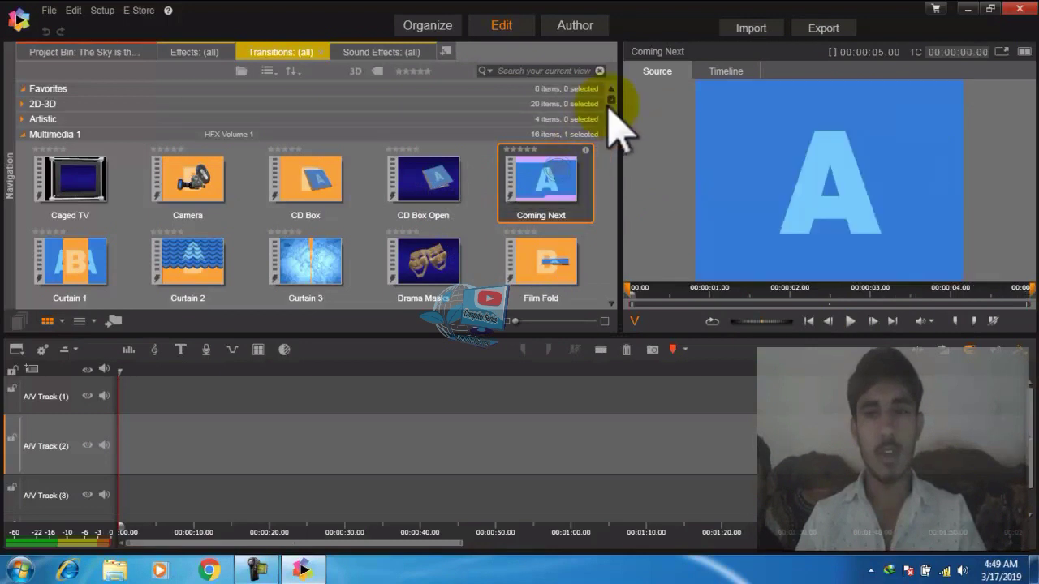
{"action": "left_click_drag", "start_coordinate": [611, 104], "coordinate": [613, 148]}
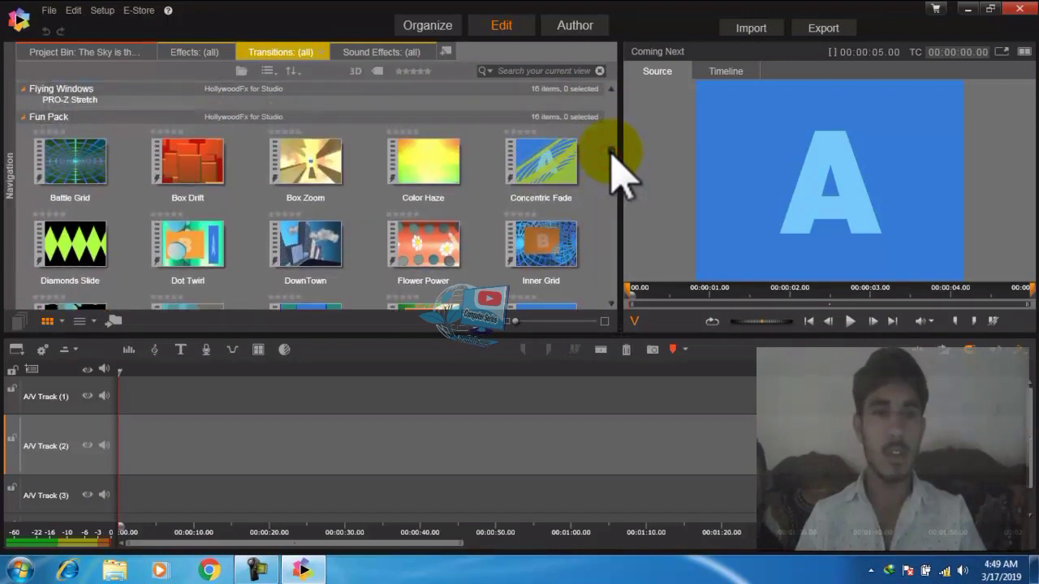